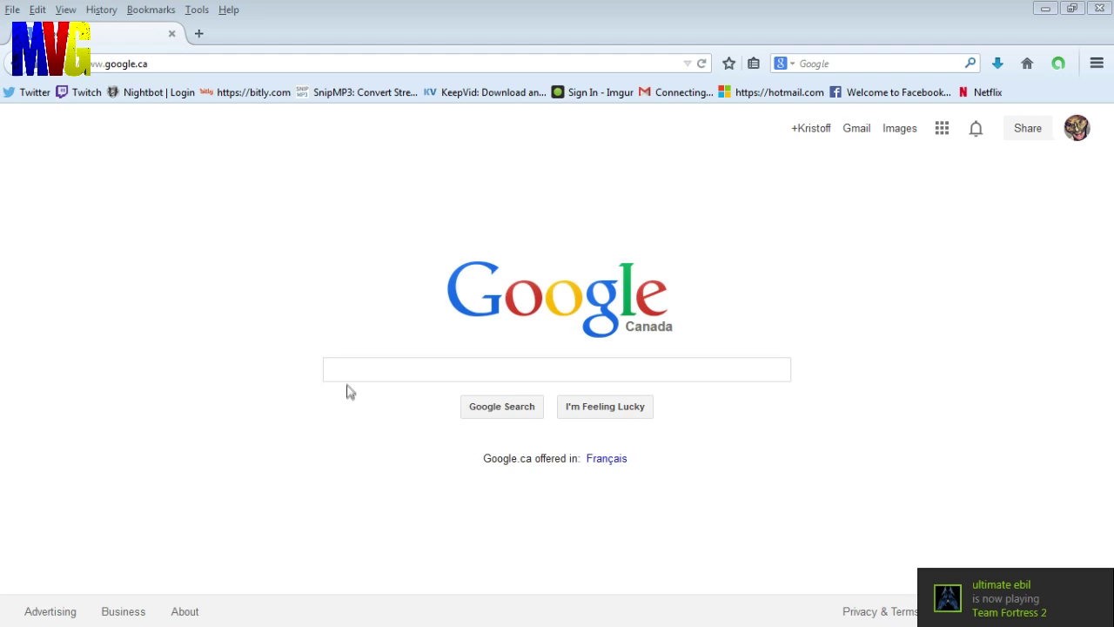
Search Google for 'open clr browser' and open the CLR Browser Source Plugin page
click(351, 367)
text(o)
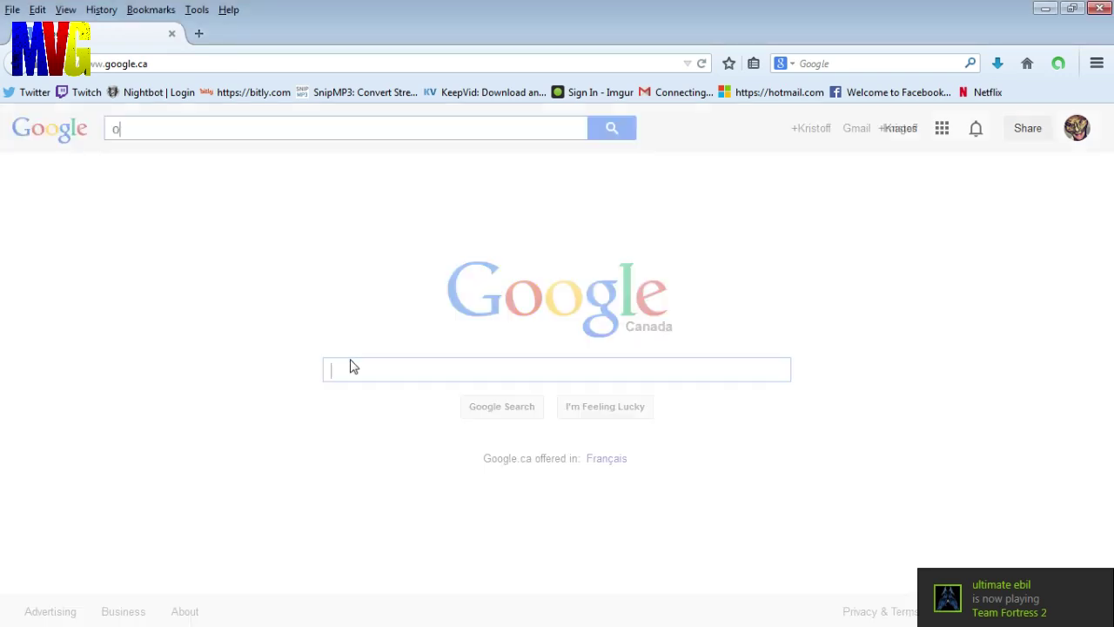
text(pen clr )
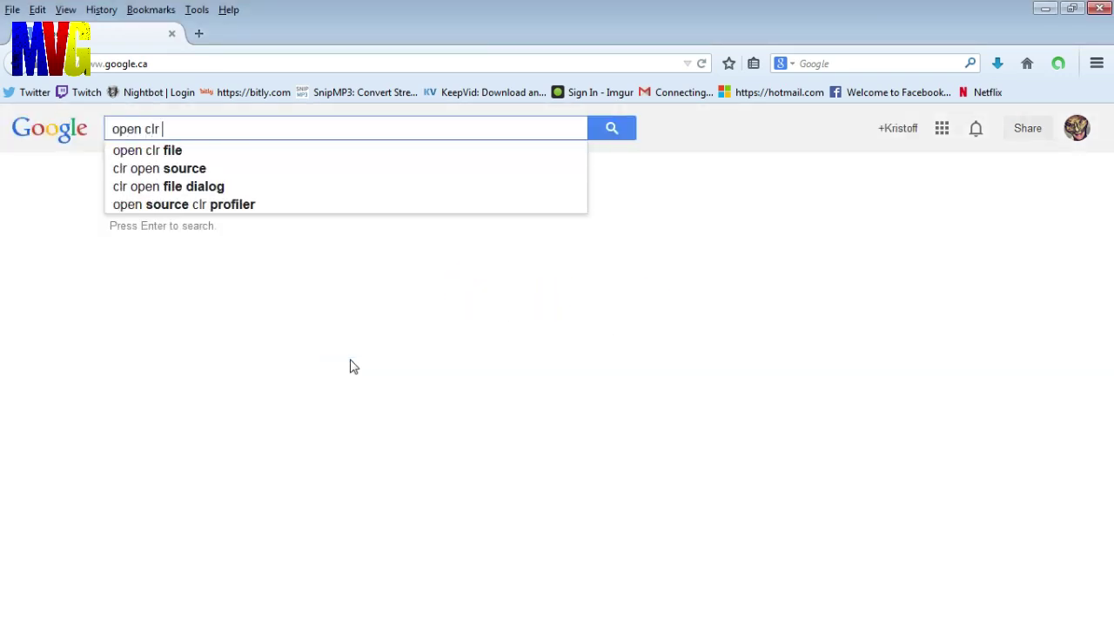
text(browse)
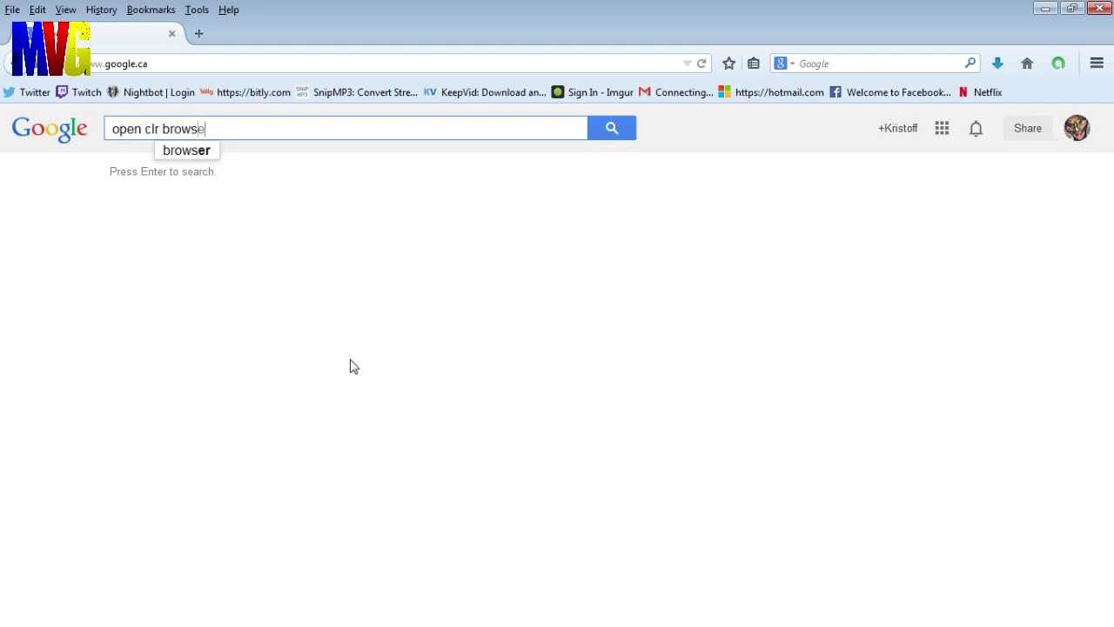
text(r)
key(Return)
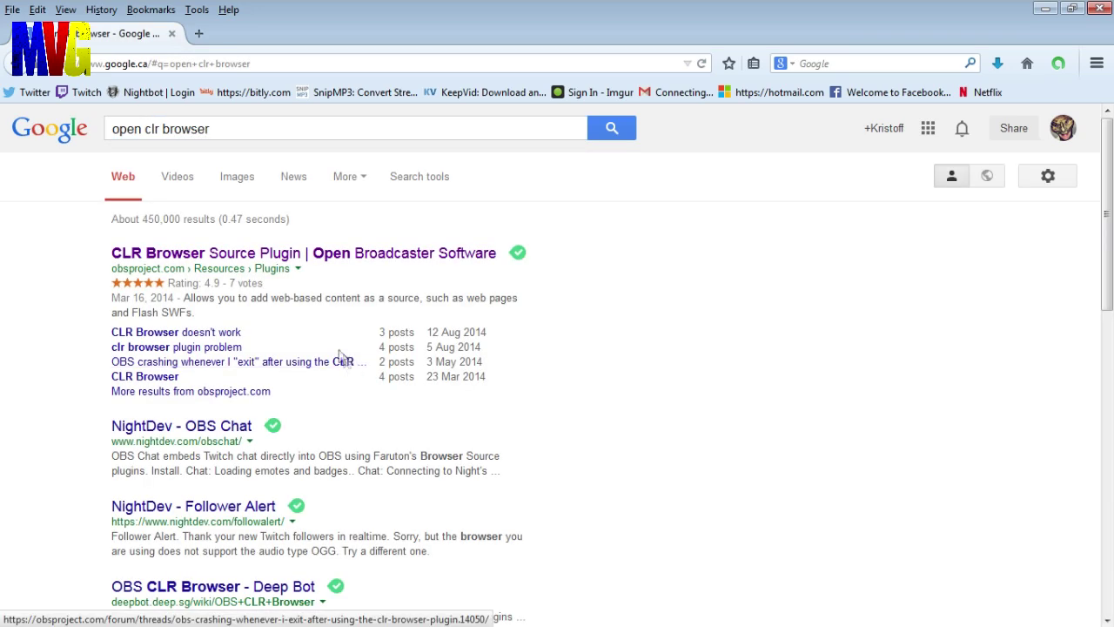
click(290, 254)
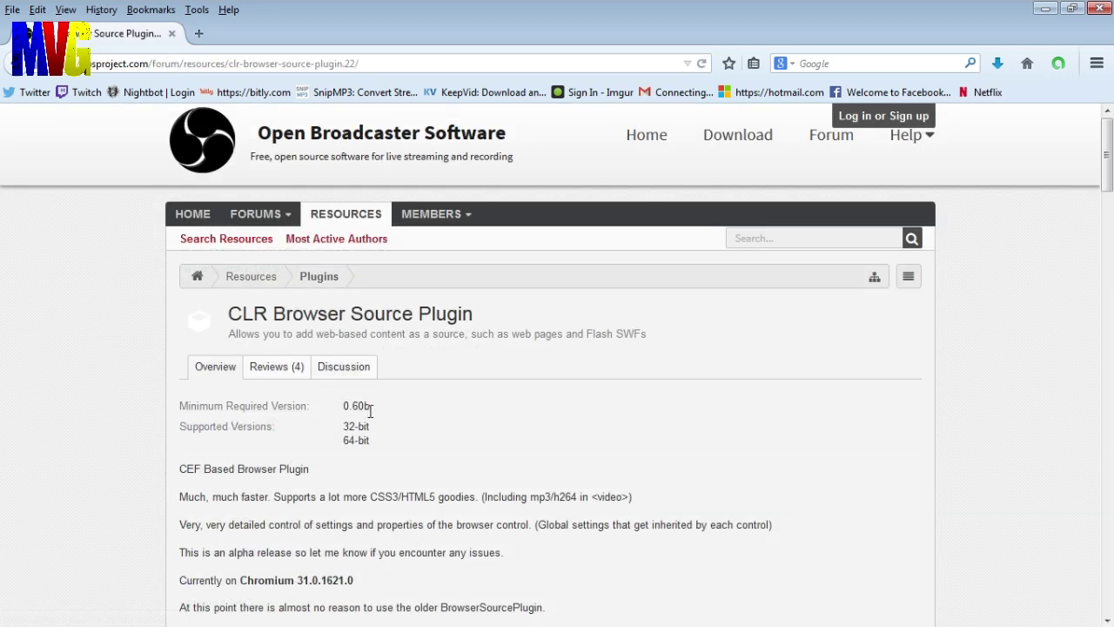
Download the 'Latest 32bit version' plugin archive and confirm the download dialog
scroll(329, 386, down, 3)
scroll(339, 409, down, 3)
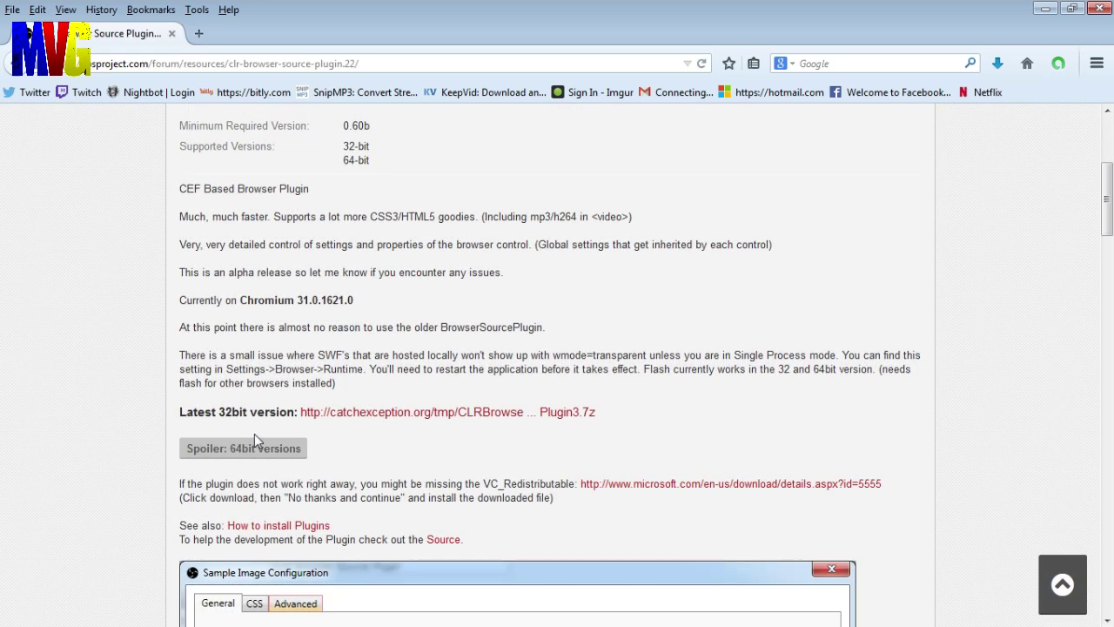
click(383, 413)
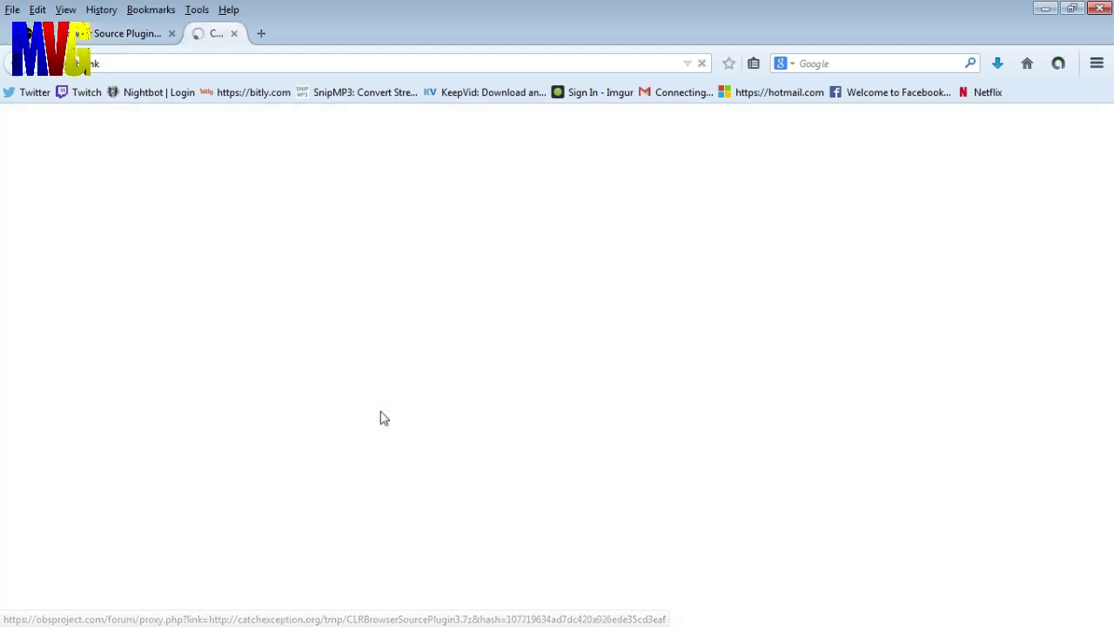
click(672, 454)
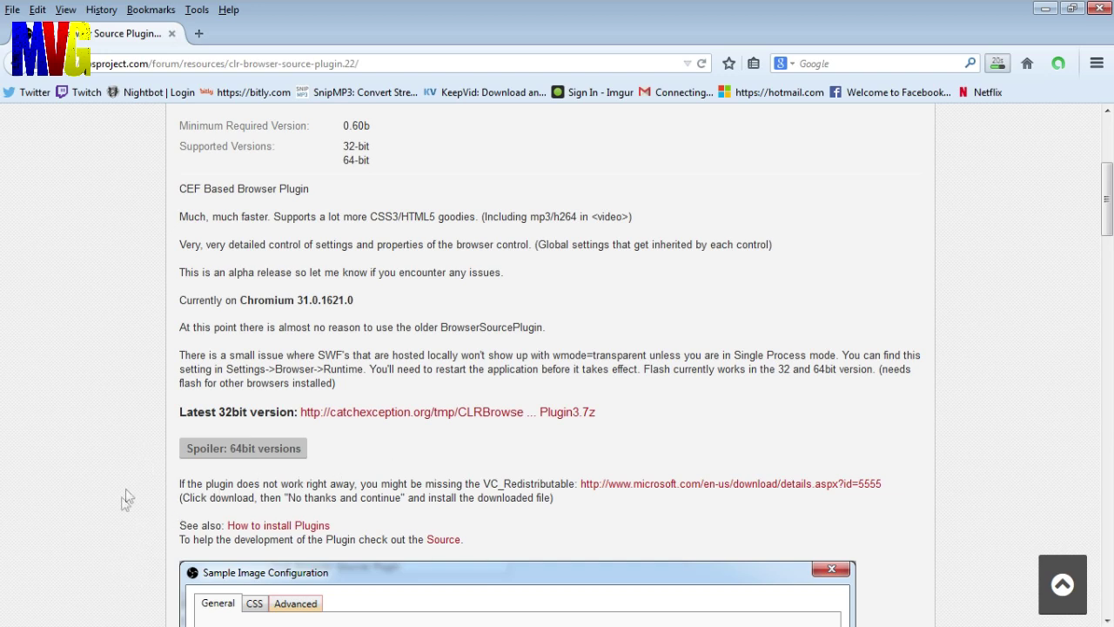
Open the file location of the 32-bit entry under Start > All Programs > Open Broadcaster Software
click(25, 616)
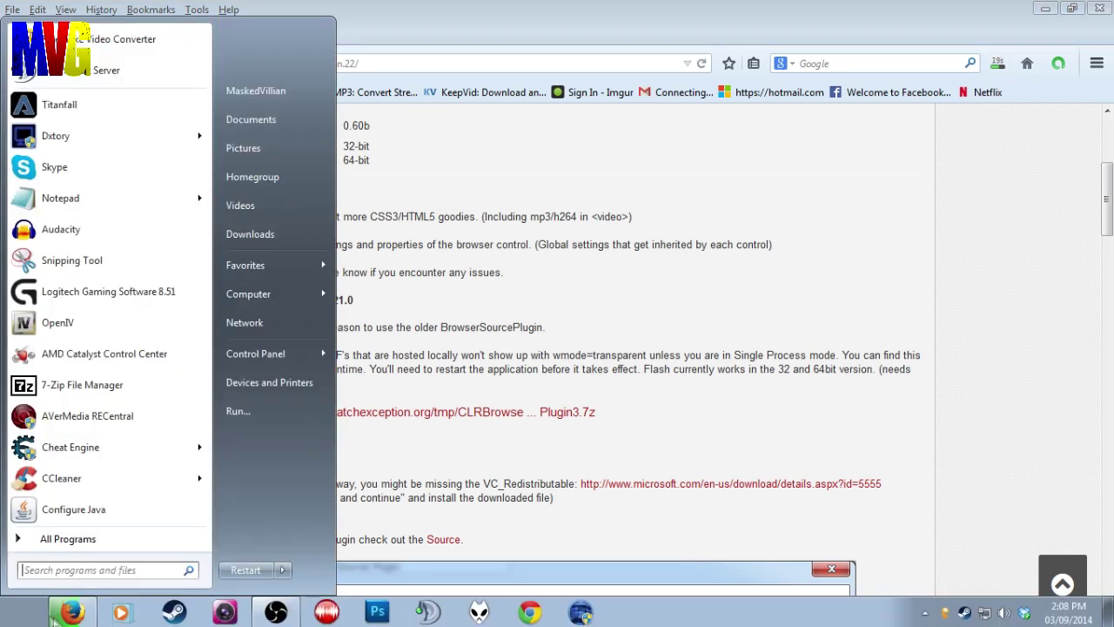
click(72, 539)
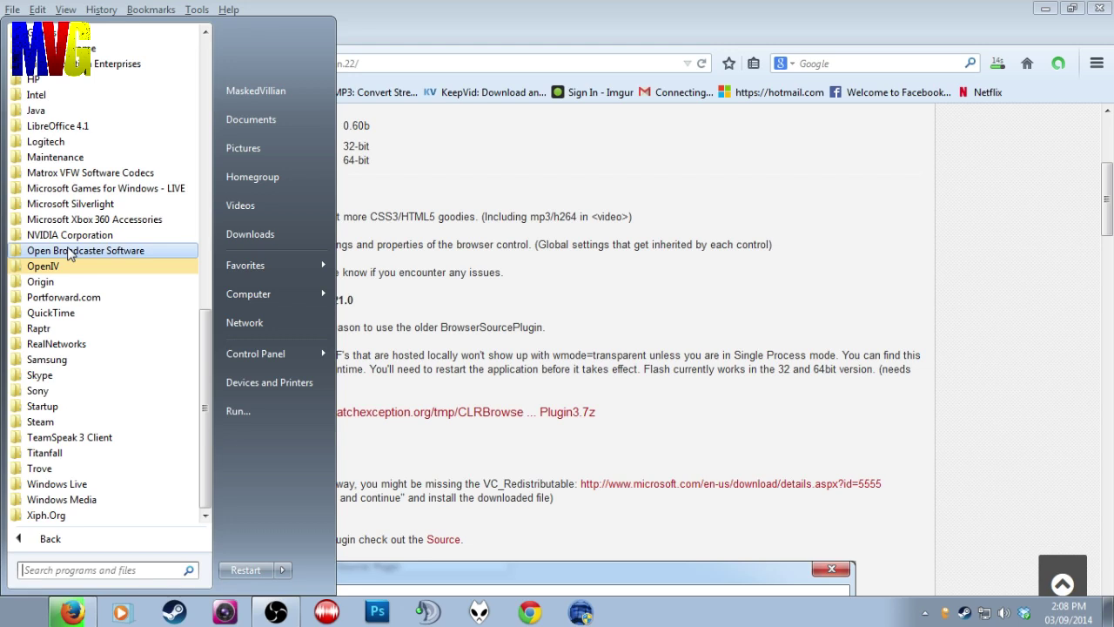
click(70, 251)
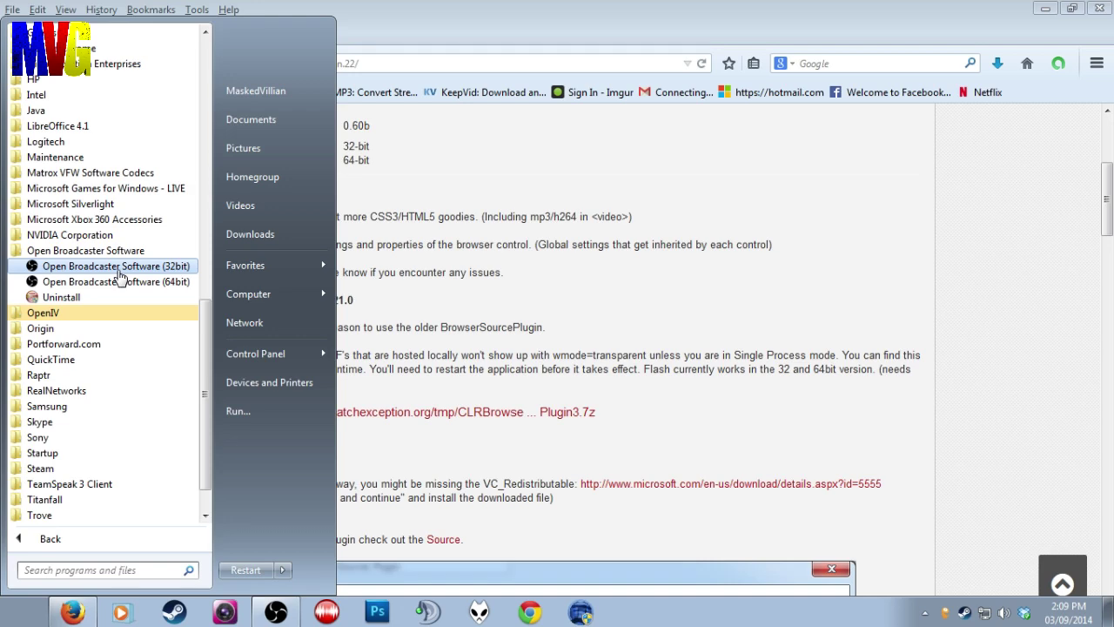
right_click(120, 275)
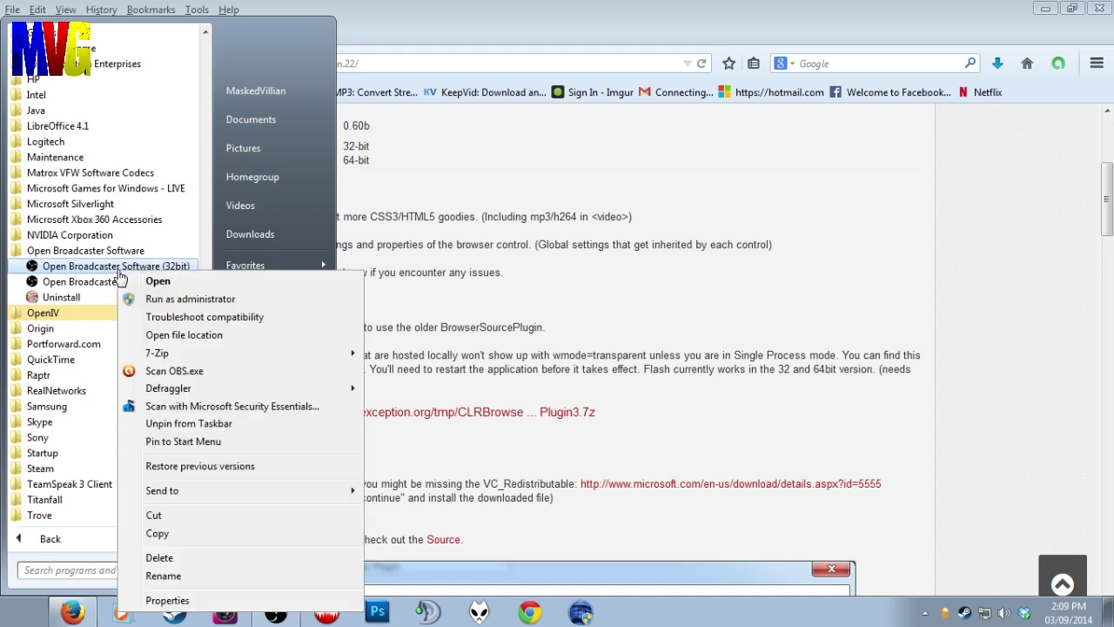
click(219, 334)
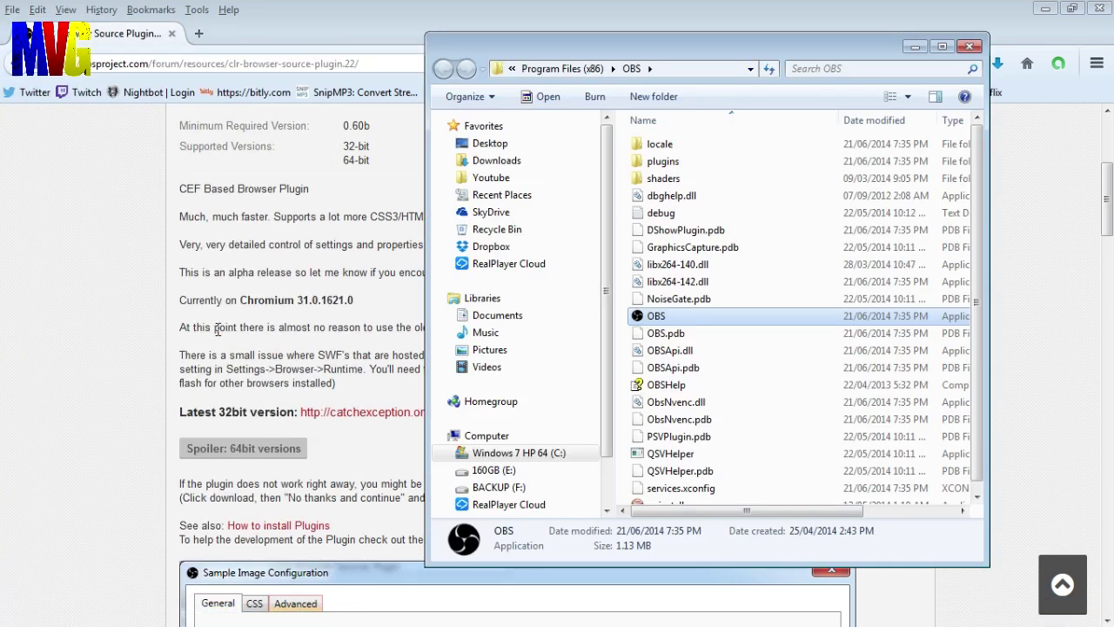
Move the OBS folder window left, open its plugins folder, and return to Firefox
drag(664, 53, 268, 55)
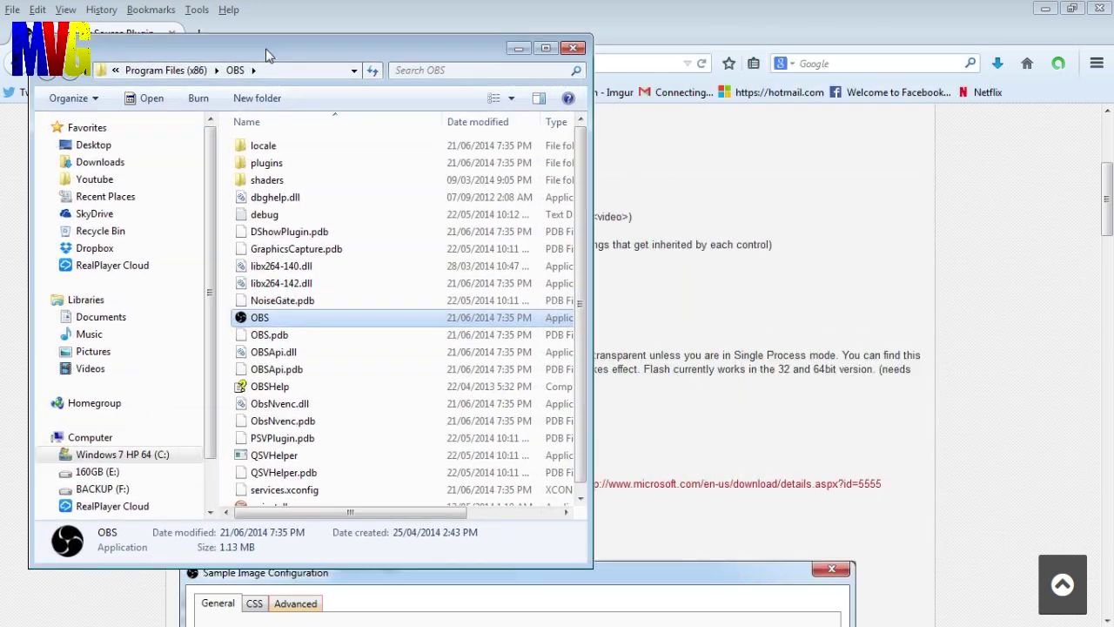
double_click(276, 165)
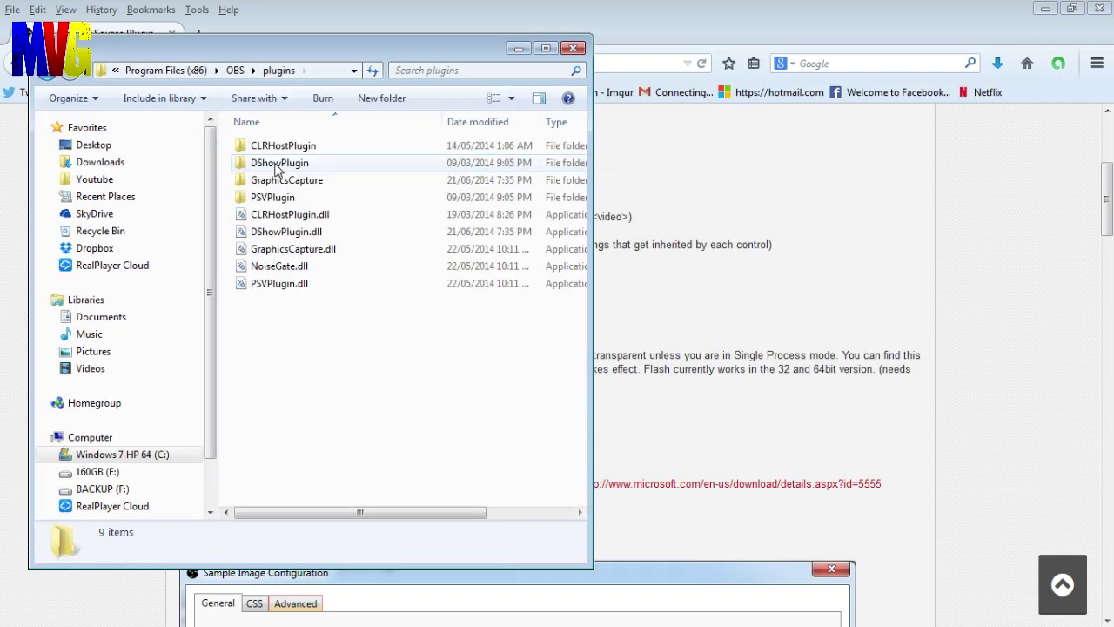
click(1014, 33)
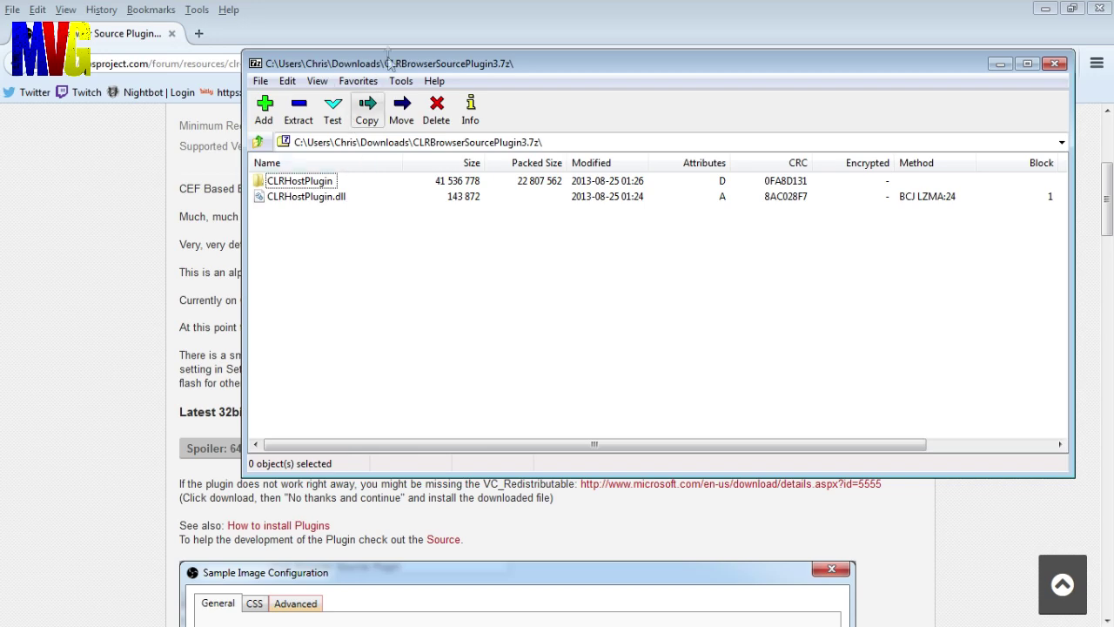
Move the 7-Zip window aside and close the OBS plugins folder window
drag(419, 67, 527, 69)
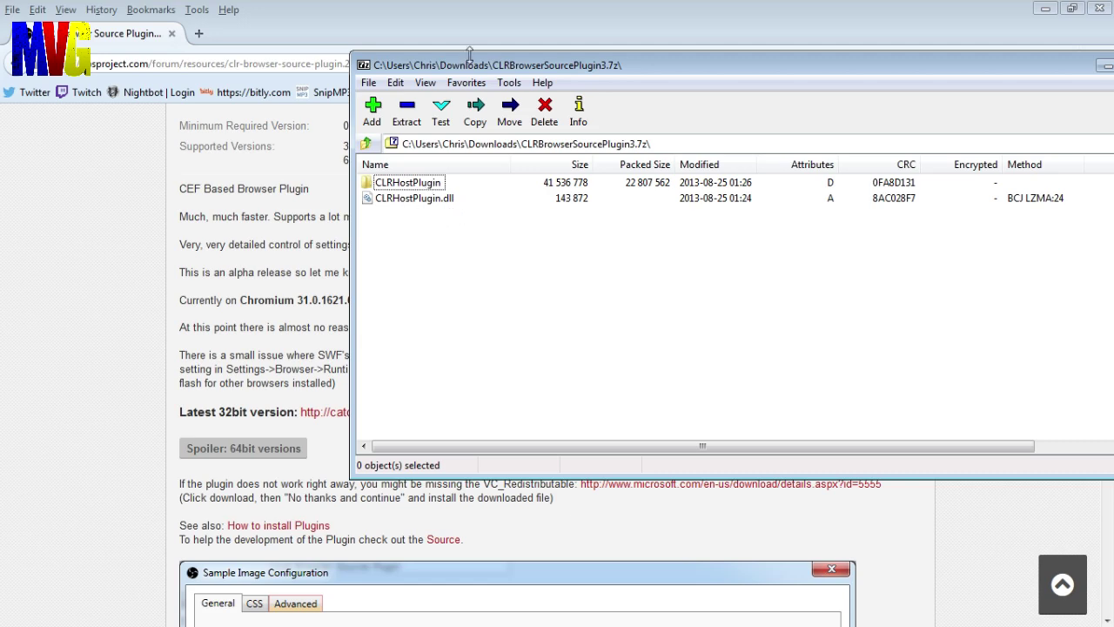
drag(473, 66, 585, 66)
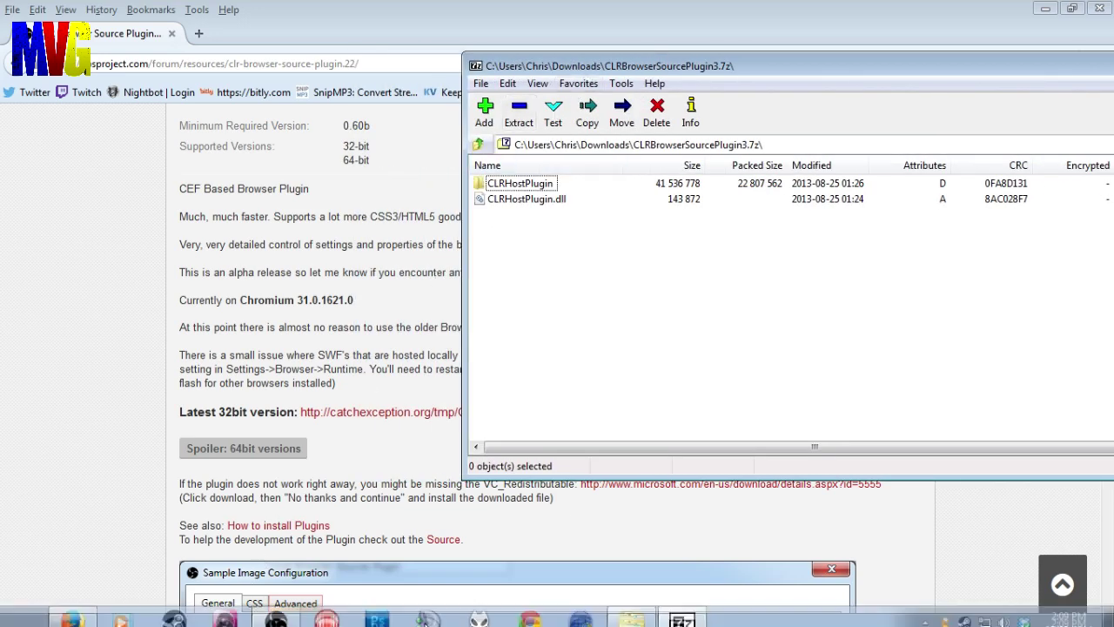
click(620, 614)
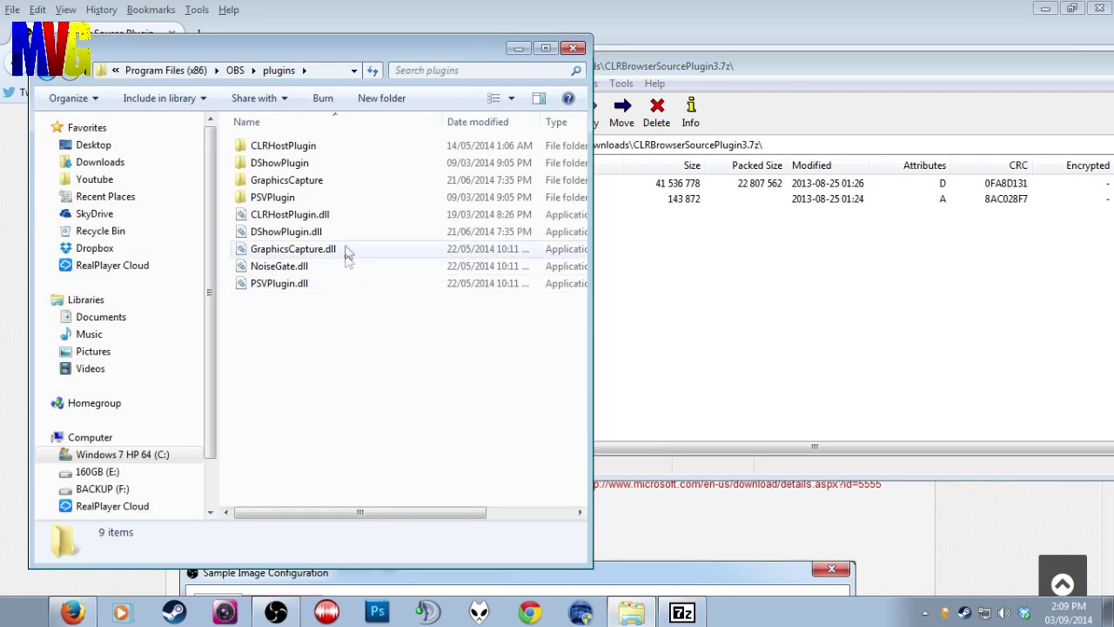
drag(291, 45, 252, 41)
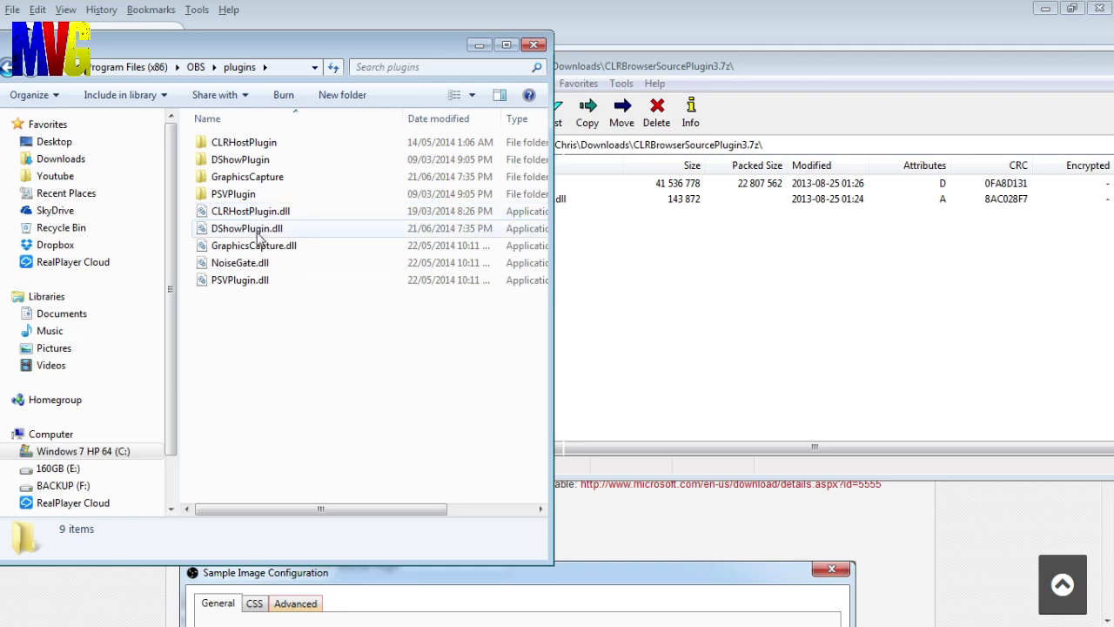
drag(340, 46, 299, 42)
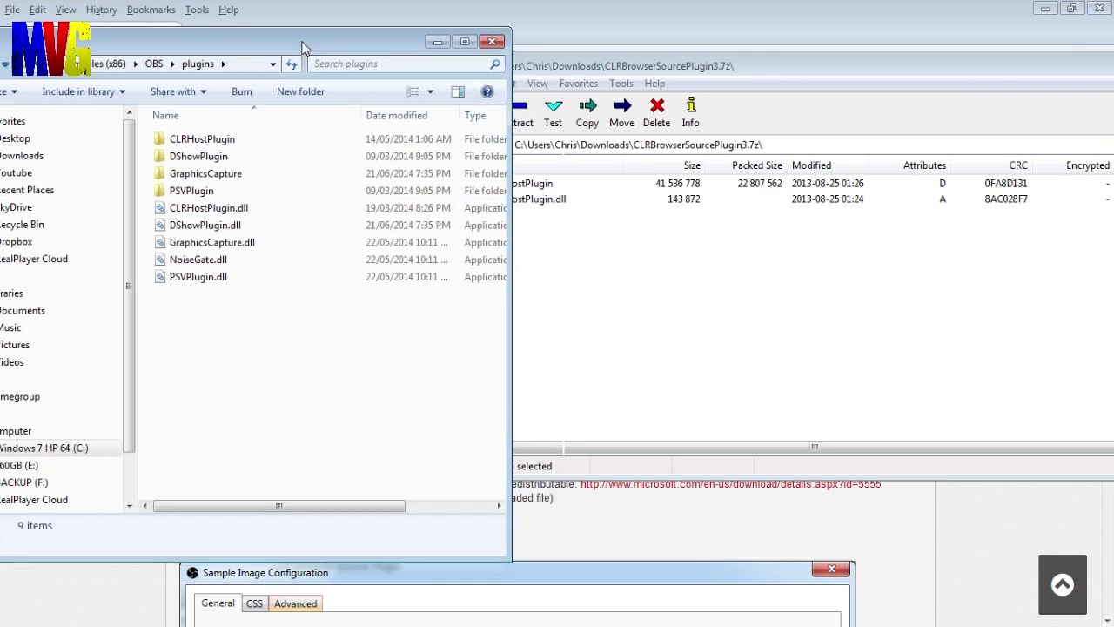
click(493, 42)
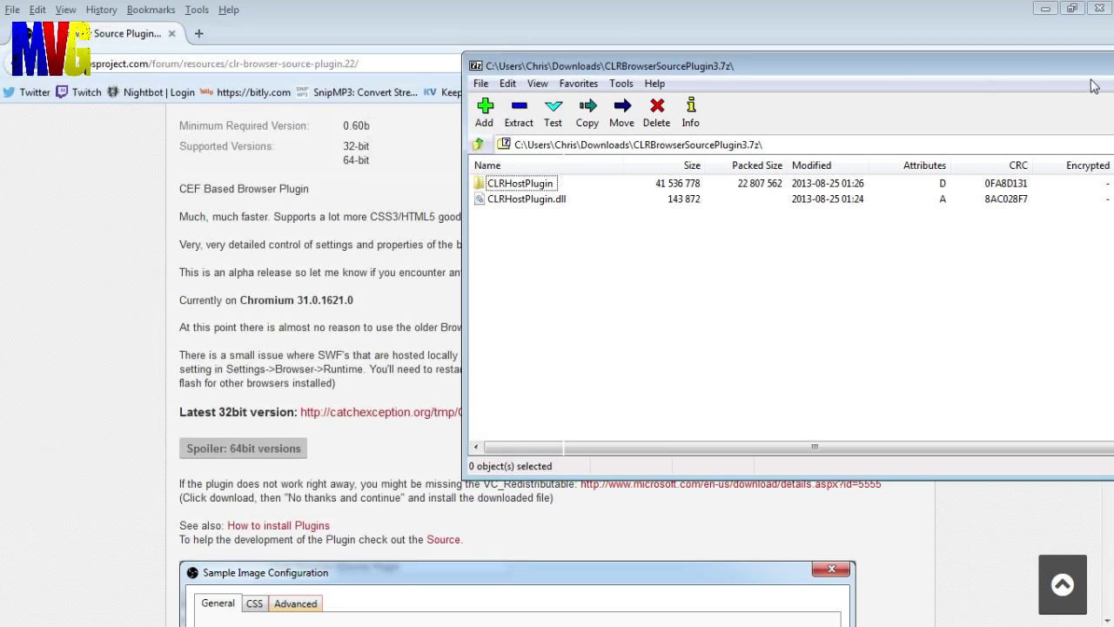
Close the CLRBrowserSourcePlugin archive window in 7-Zip
drag(1097, 68, 953, 90)
drag(1032, 89, 941, 96)
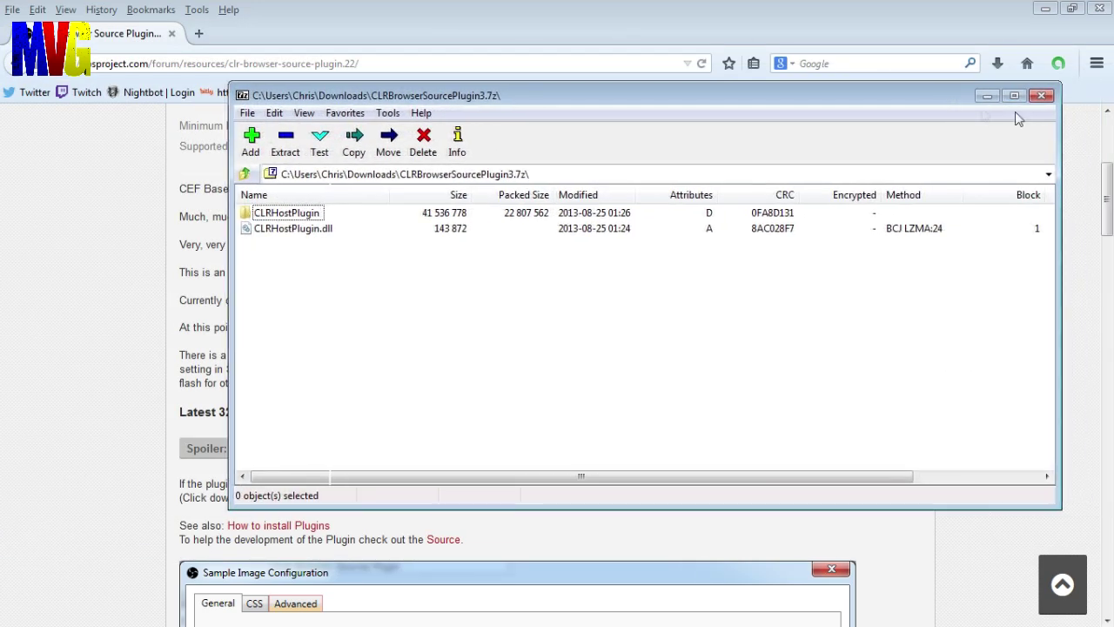
click(1042, 96)
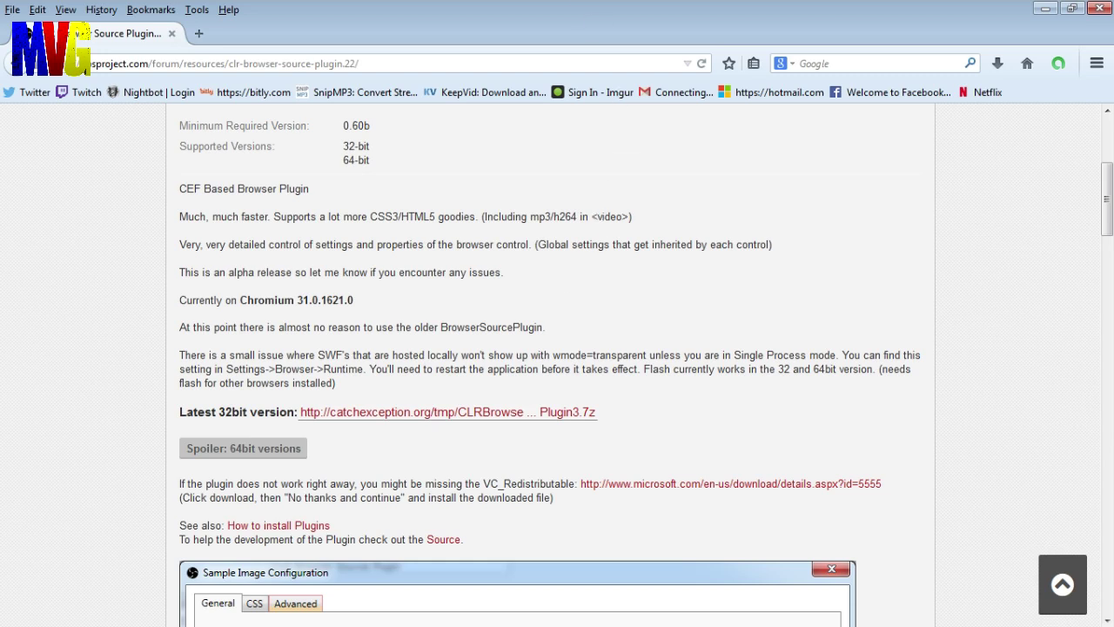
Go to the NightDev home page and open Projects > Follower Alert
click(21, 63)
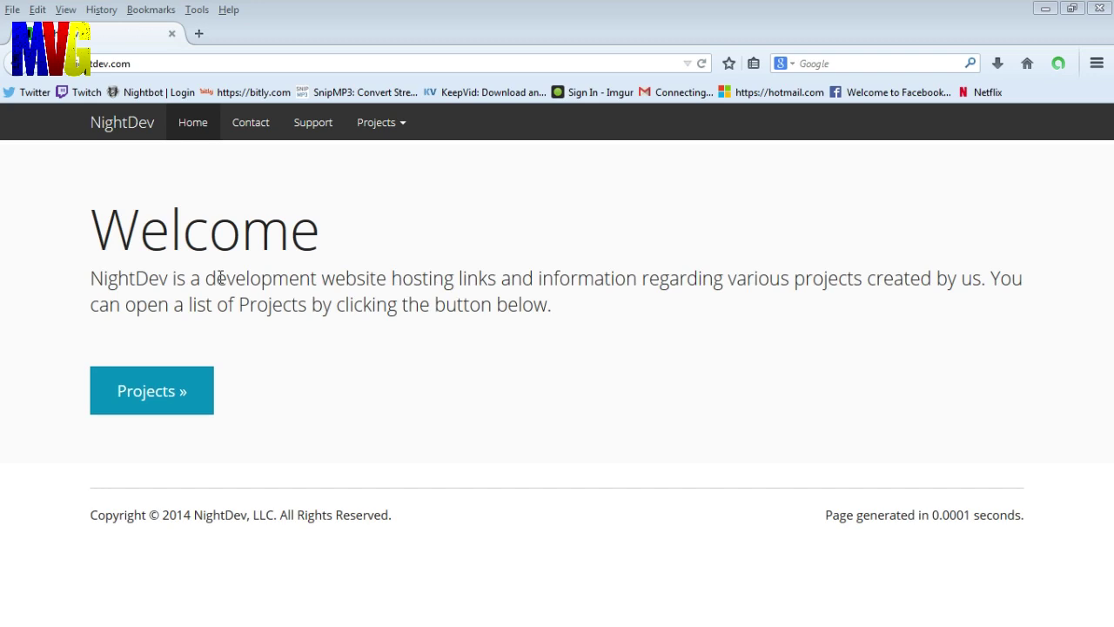
click(406, 124)
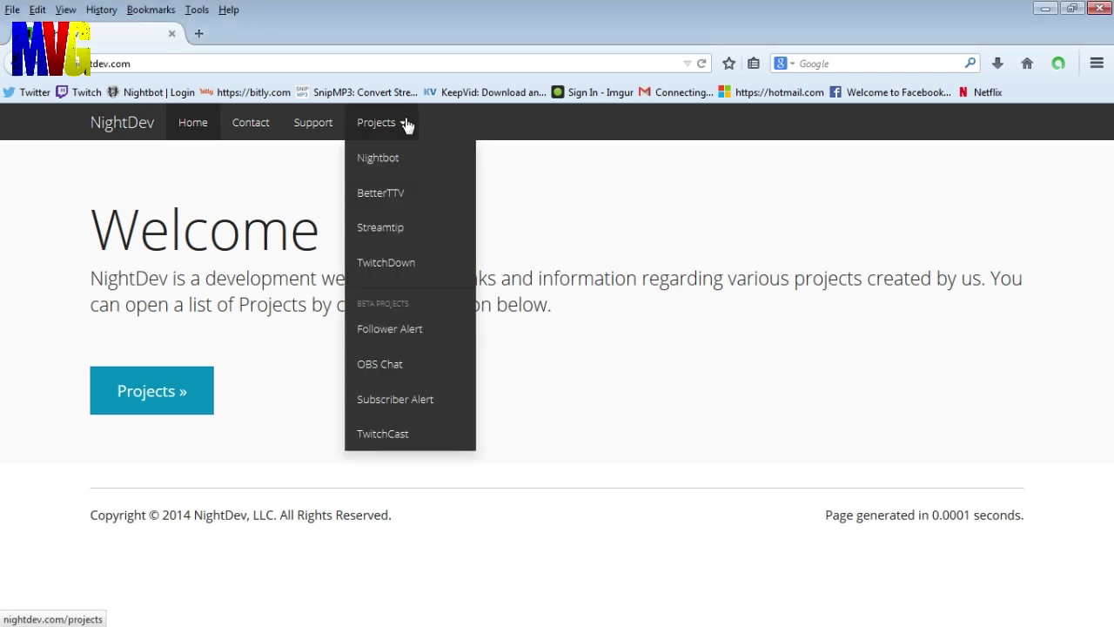
click(406, 336)
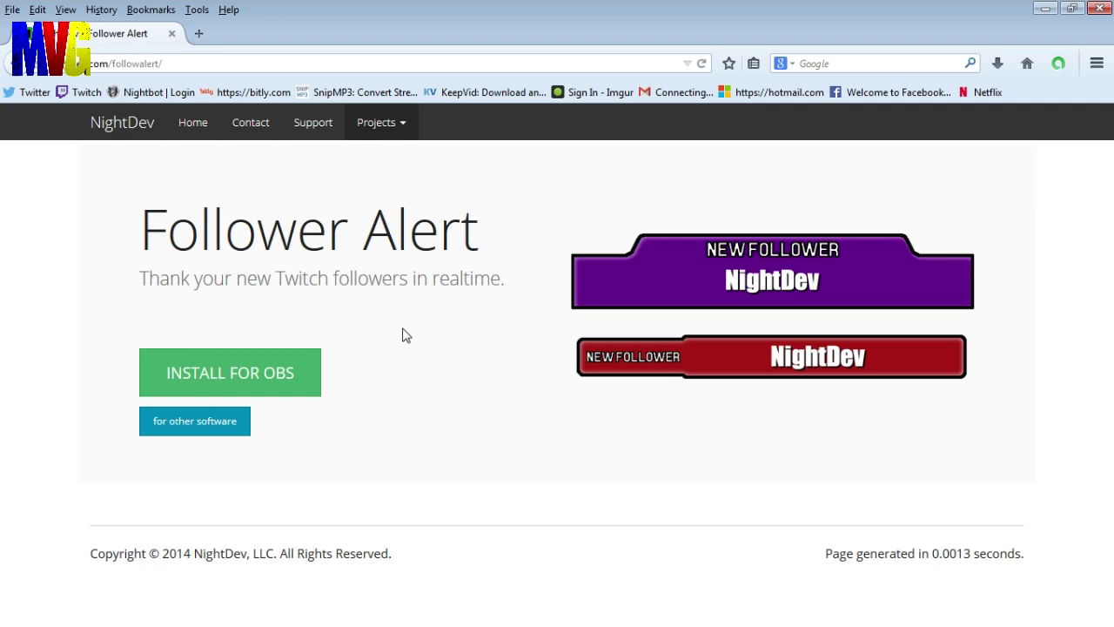
Start the Follower Alert install for OBS and enter the Twitch channel name
click(268, 375)
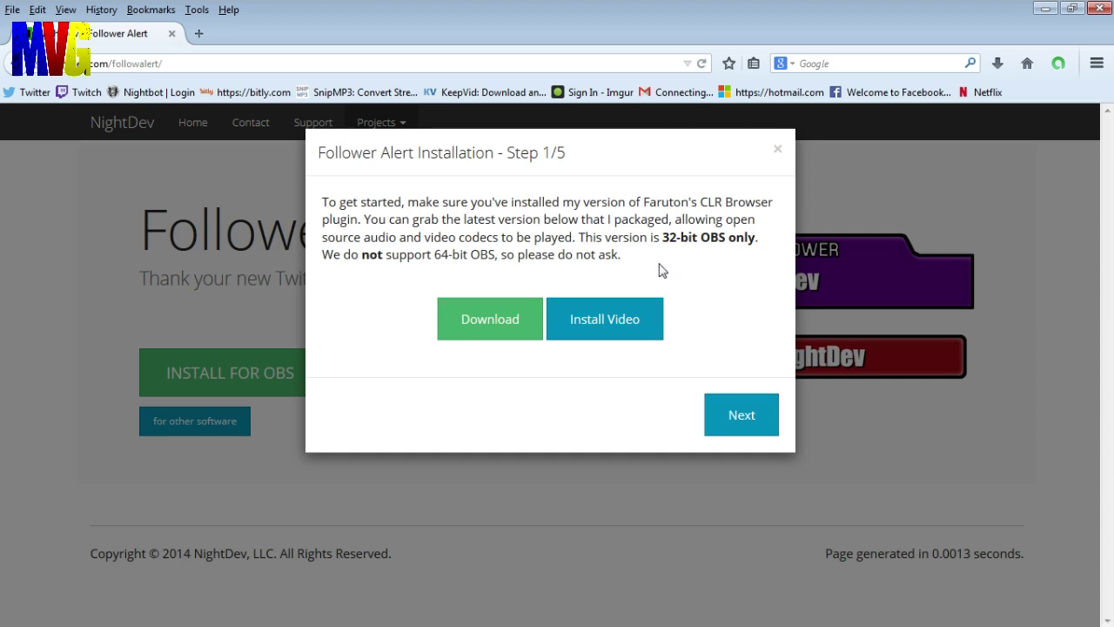
click(764, 410)
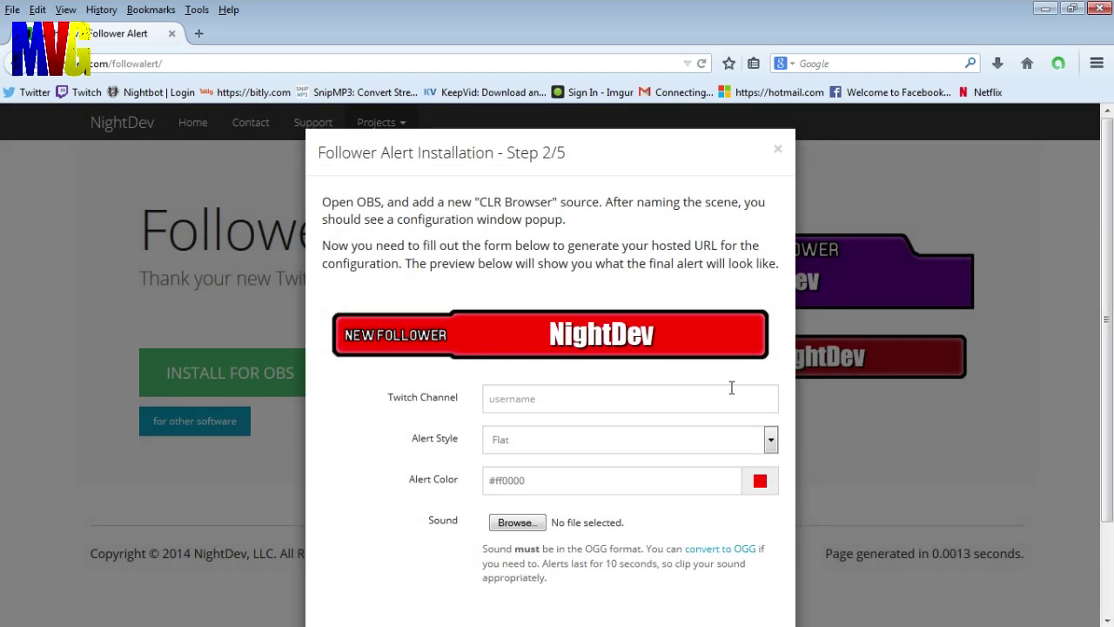
click(683, 397)
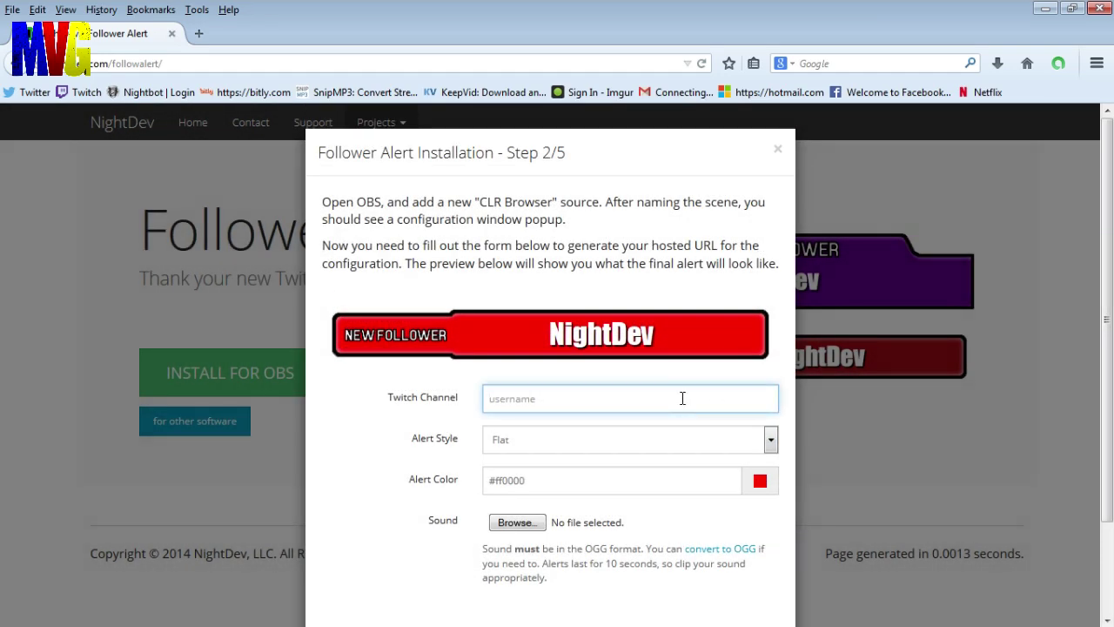
text(Masked)
text(VillianGa)
text(ming)
Choose the Stacked alert style and cyan #00faff alert colour, then continue to Step 3
click(771, 440)
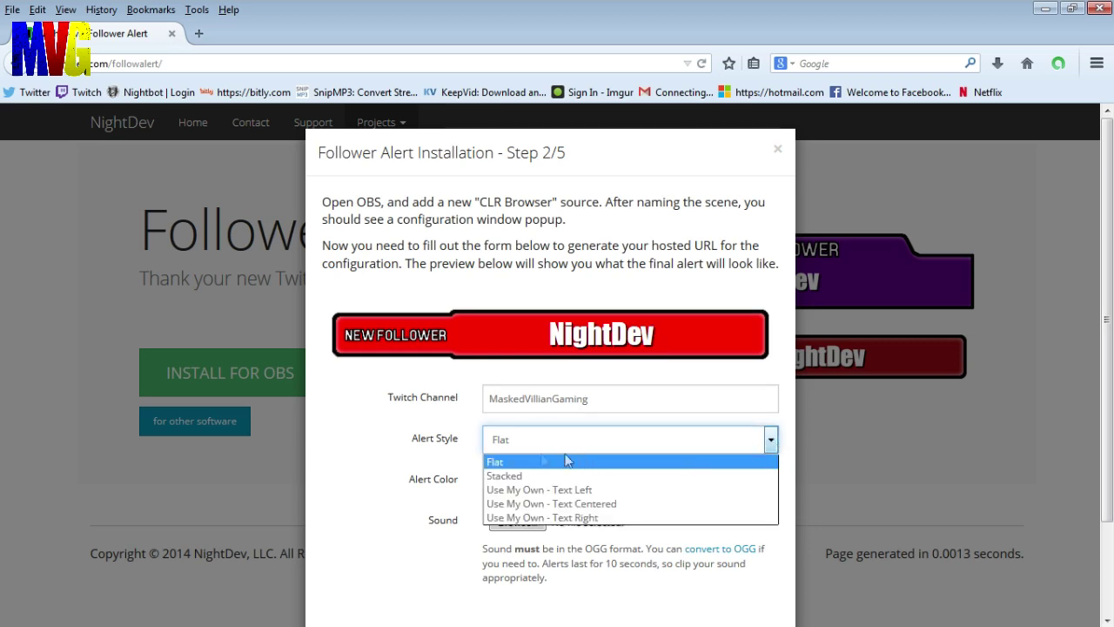
click(522, 474)
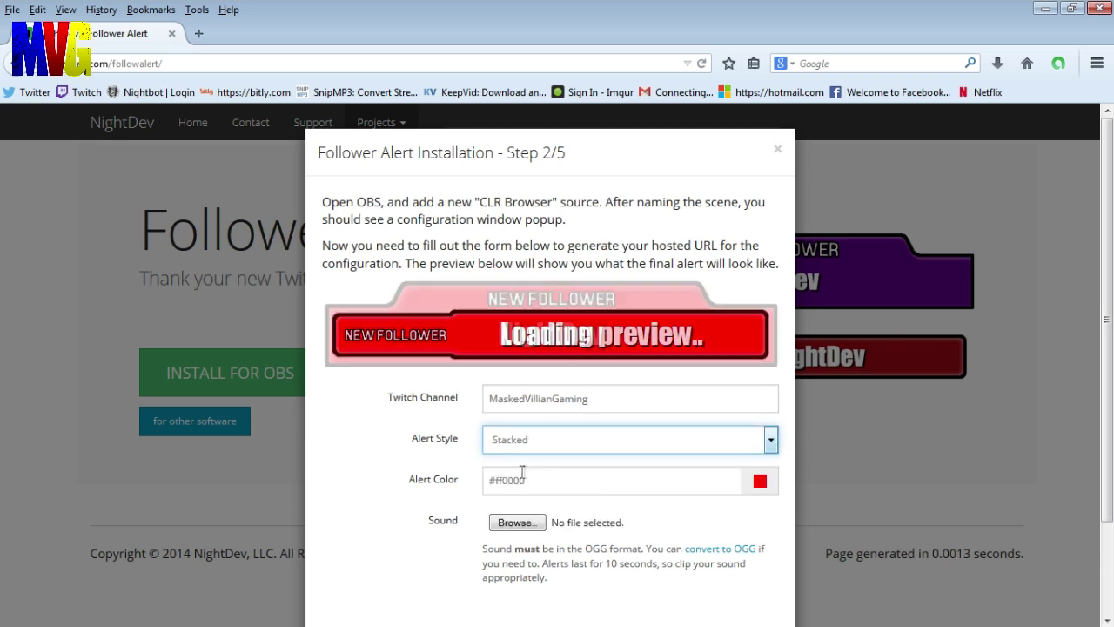
click(771, 443)
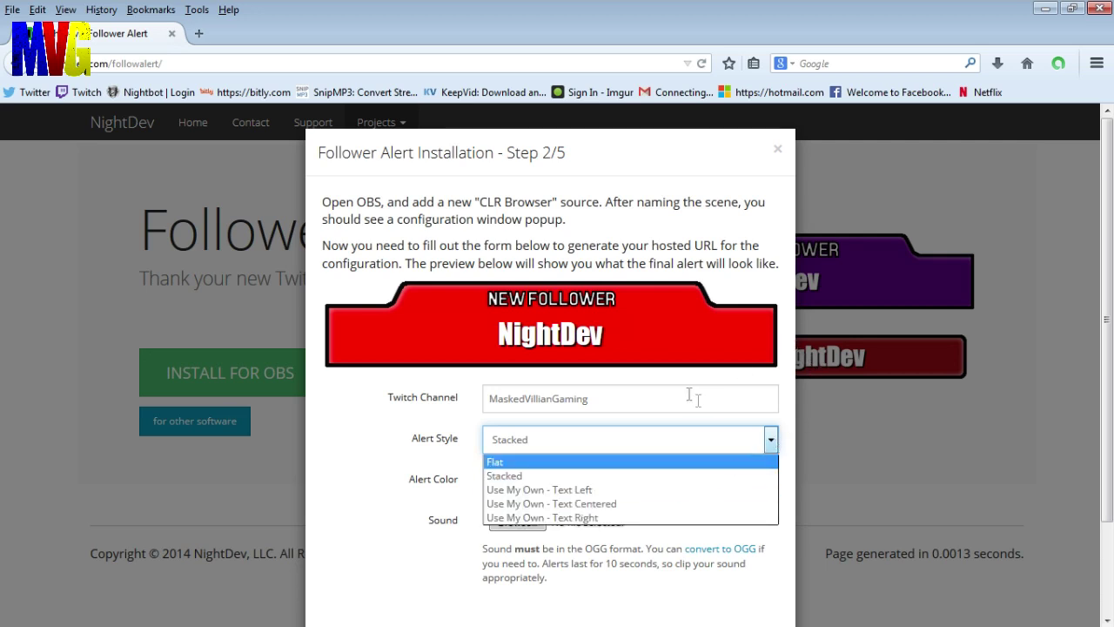
click(772, 443)
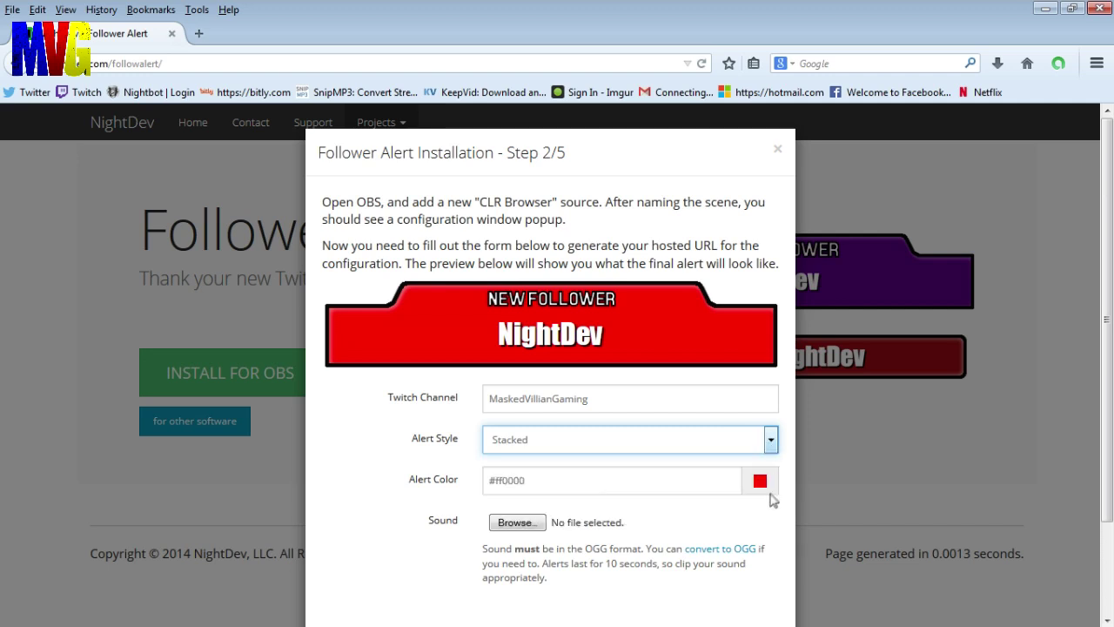
click(761, 483)
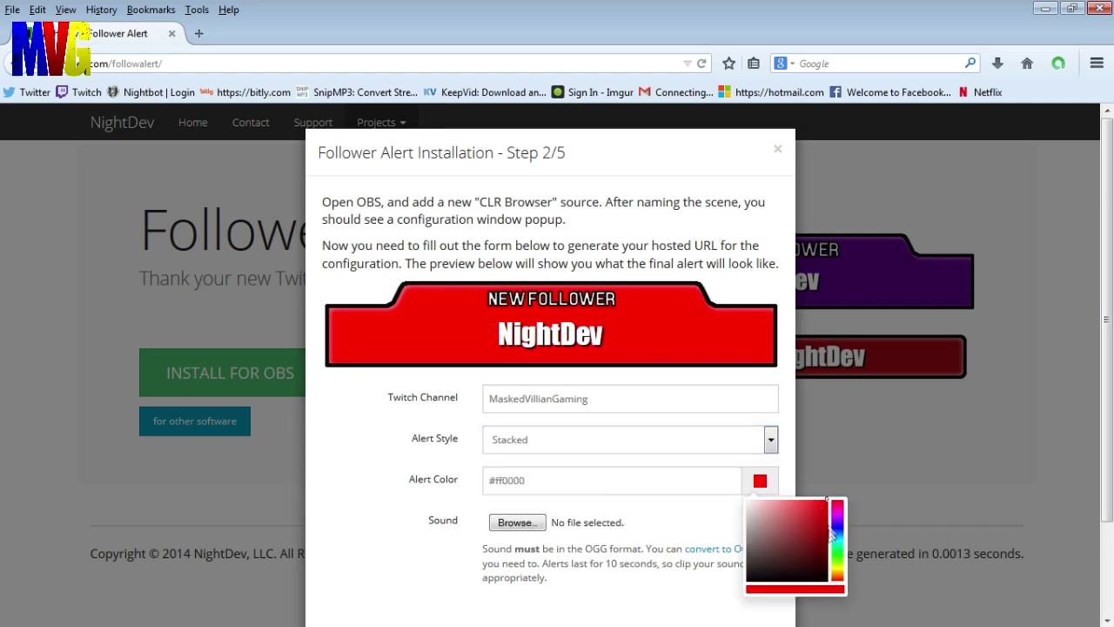
click(837, 543)
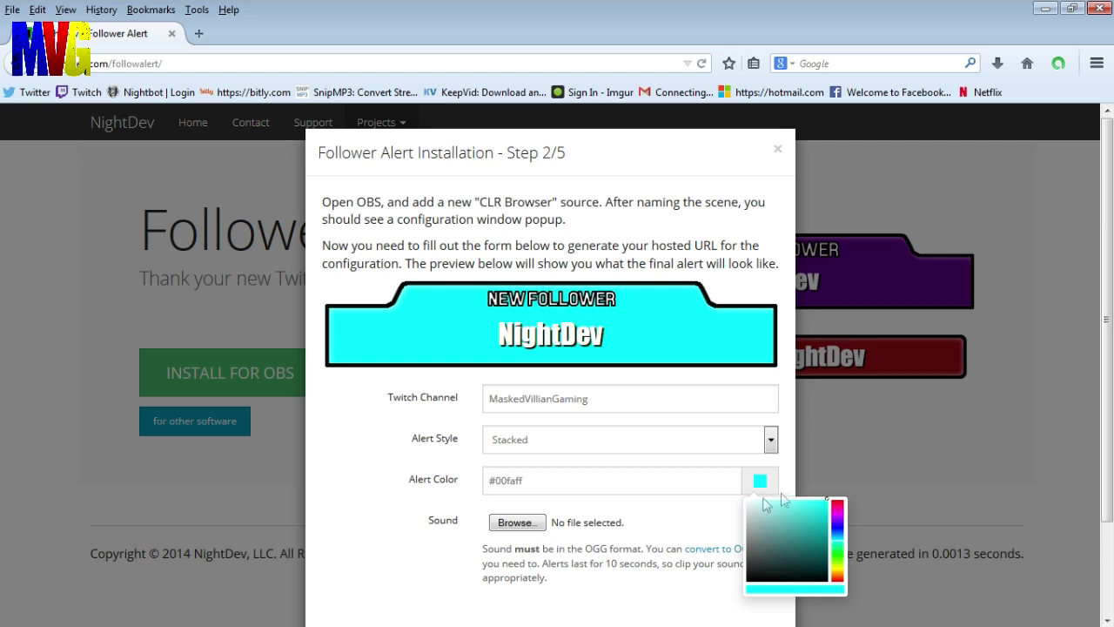
click(683, 519)
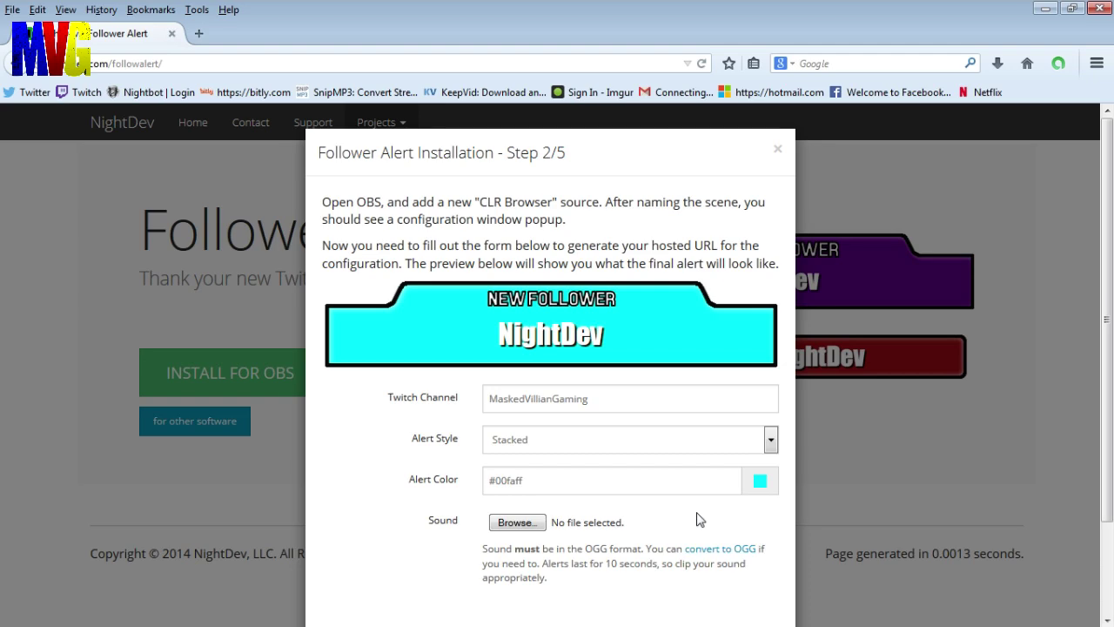
scroll(940, 430, down, 2)
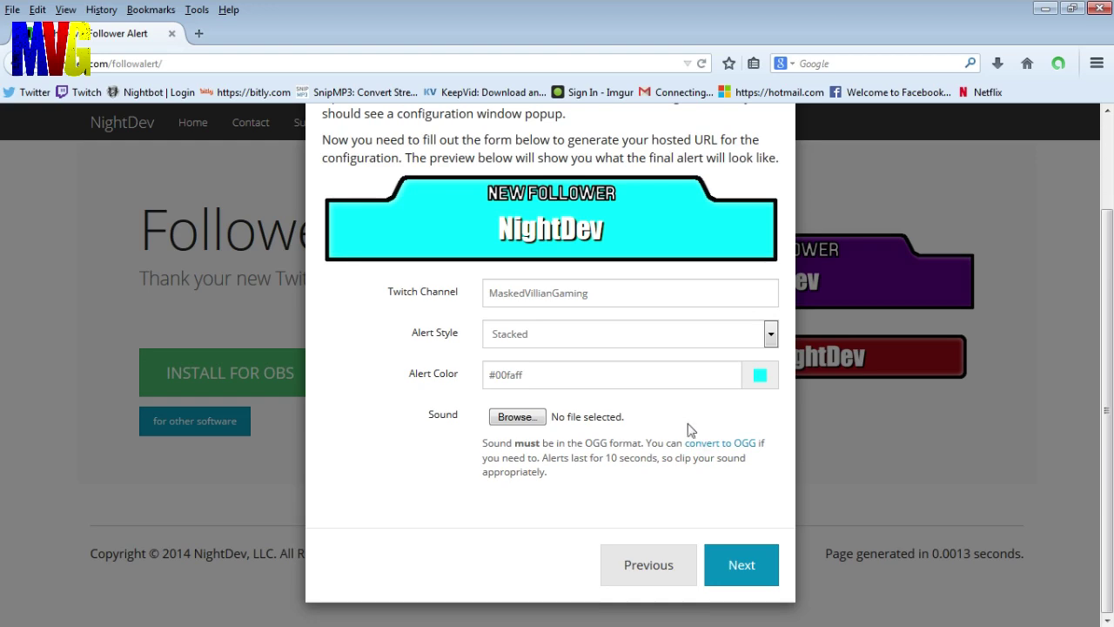
click(744, 570)
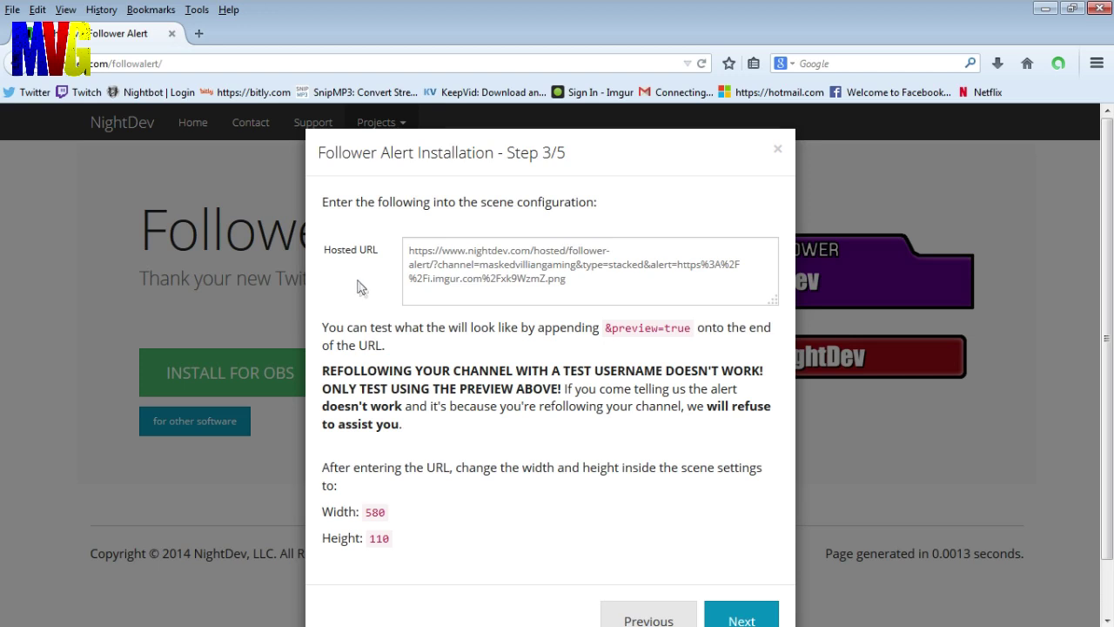
Copy the generated hosted URL and continue to the CSS step (Step 4/5)
drag(602, 281, 402, 245)
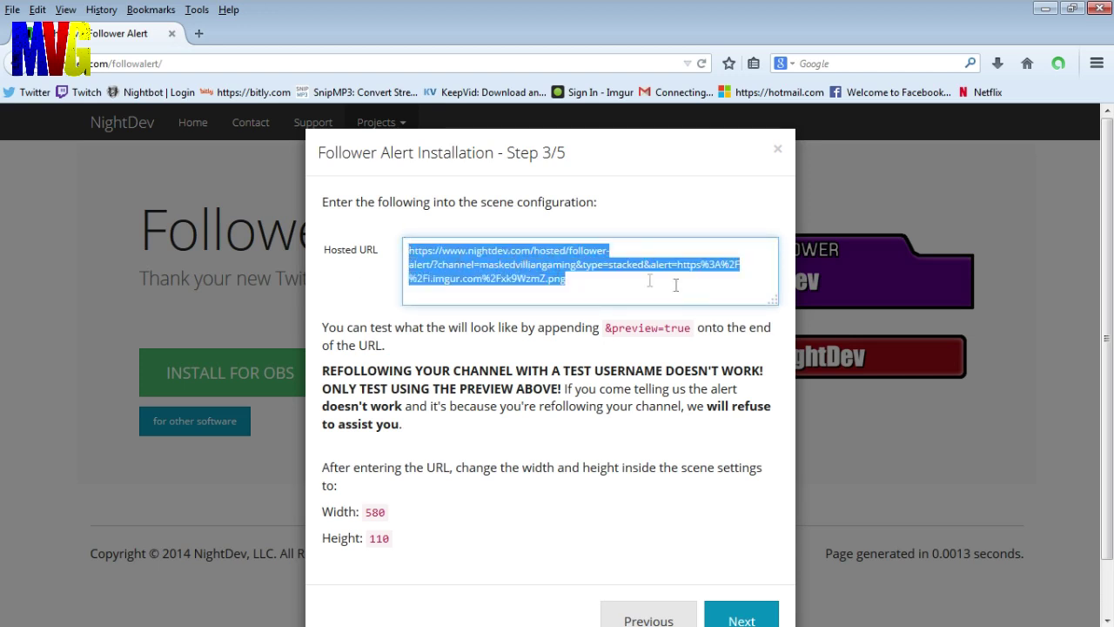
right_click(492, 265)
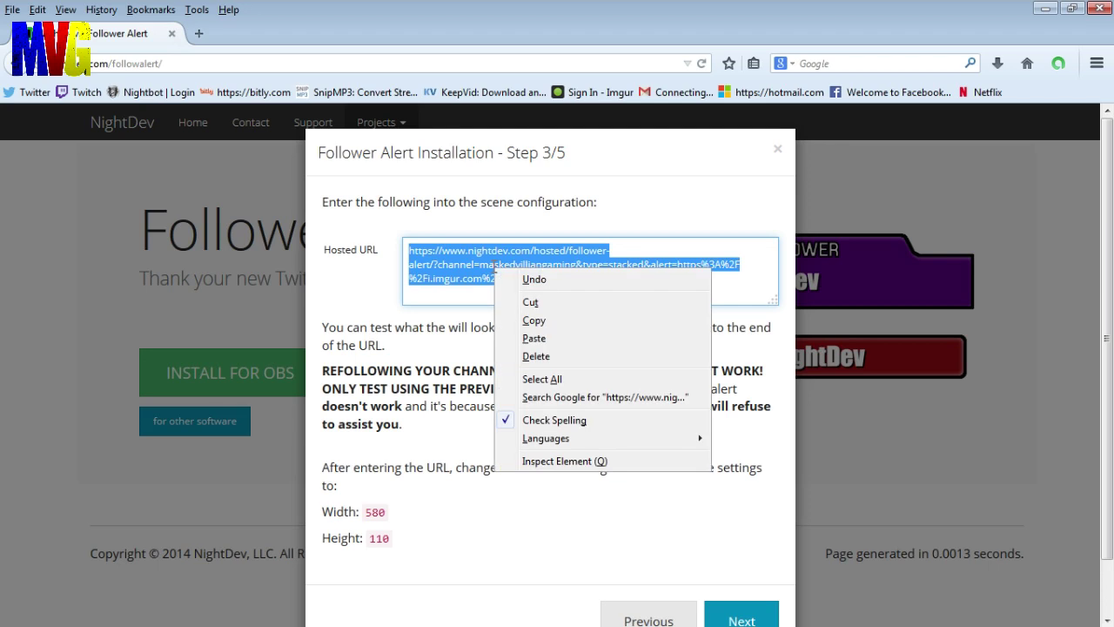
click(561, 322)
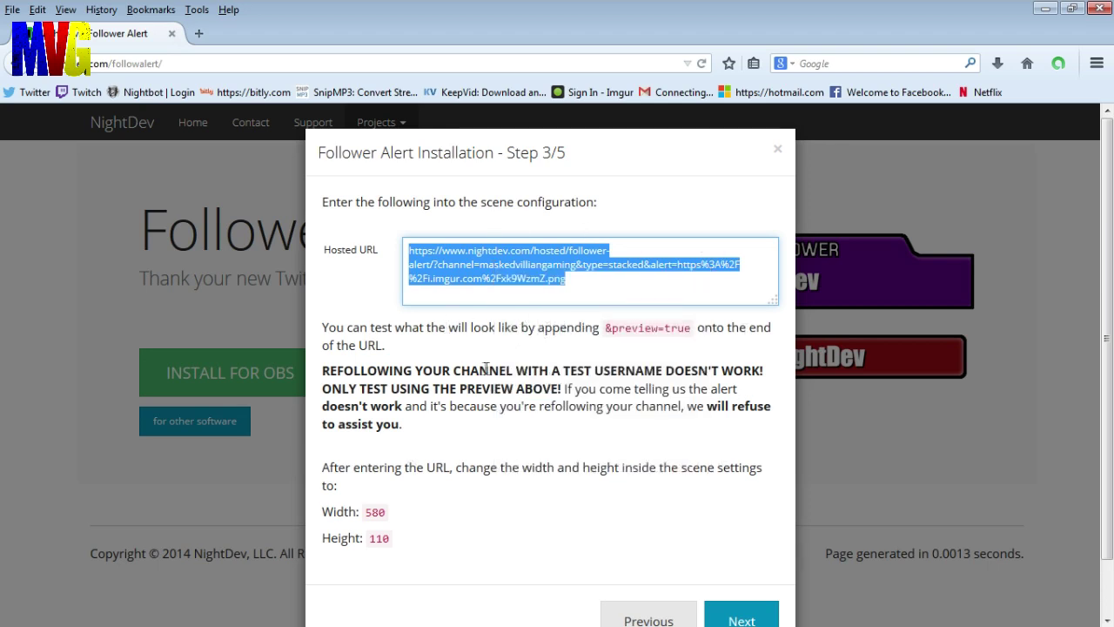
scroll(453, 513, down, 1)
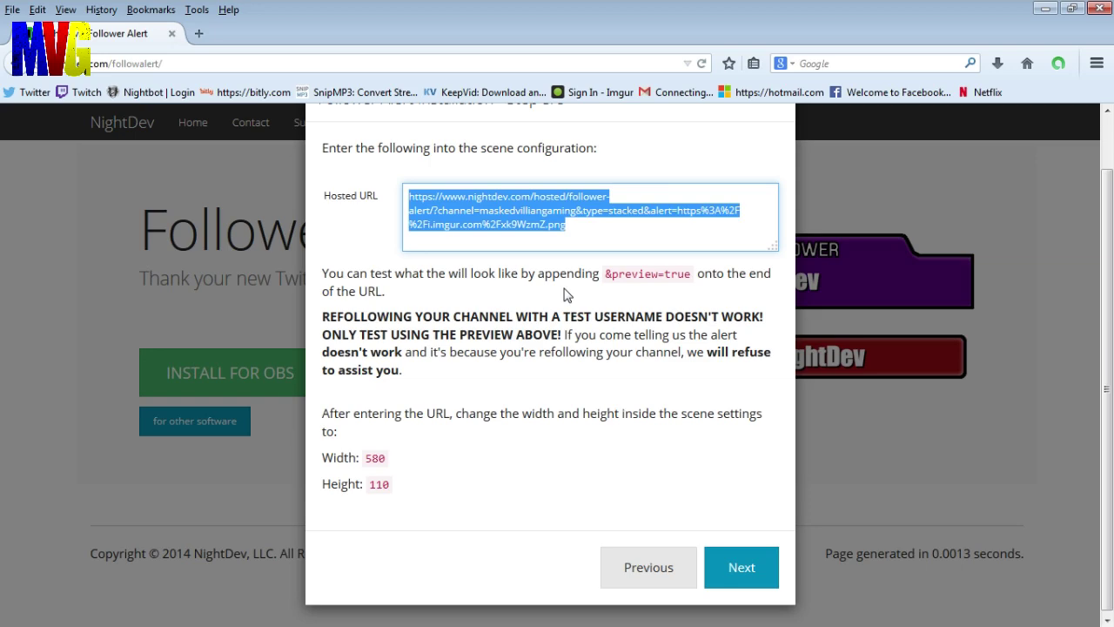
click(728, 563)
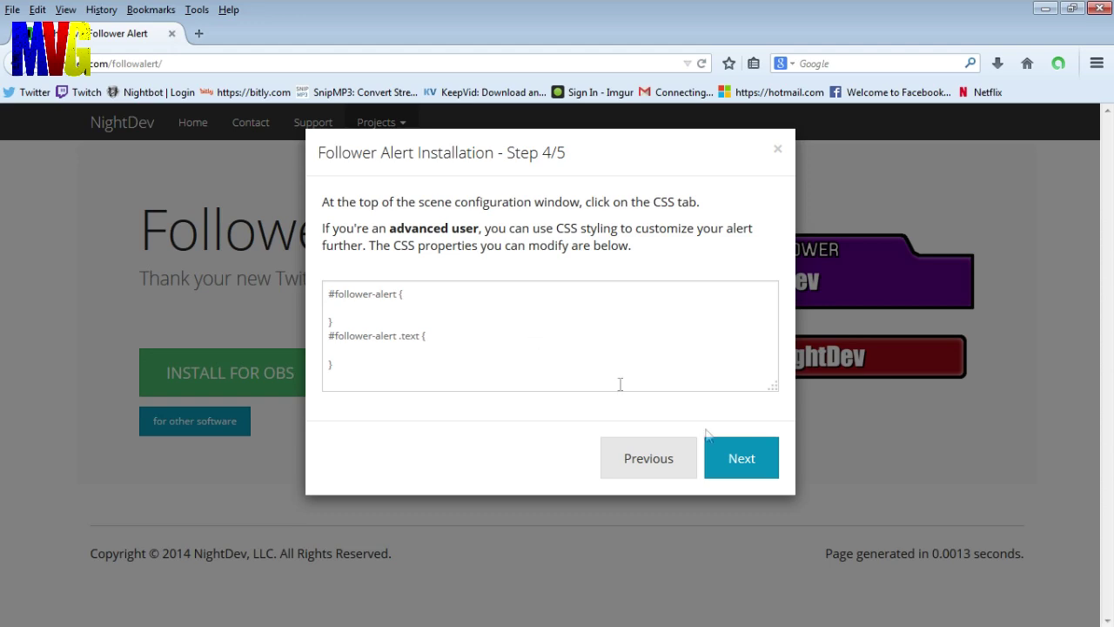
Skip past Step 4/5 to Step 5/5 and close the installation dialog
click(743, 462)
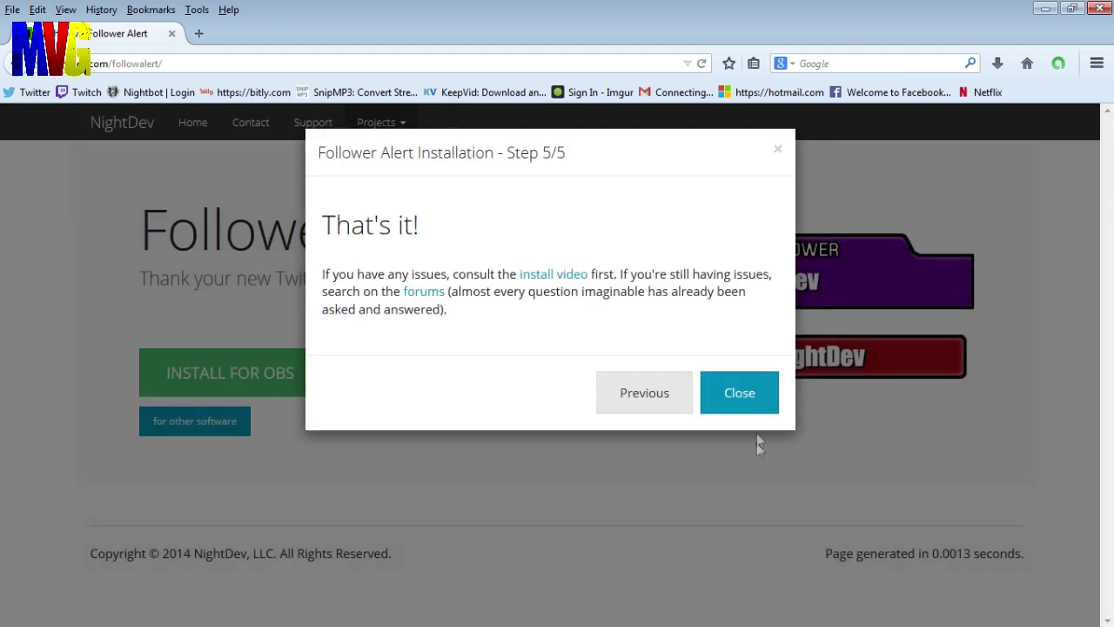
click(749, 402)
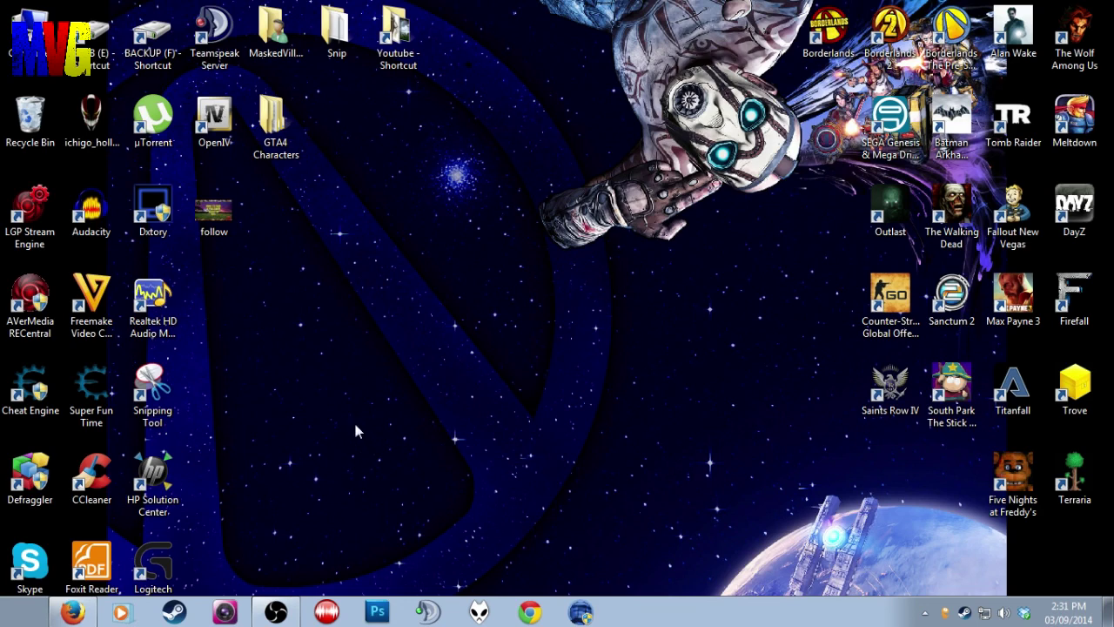
Restore OBS and add a CLR Browser source named 'Follower Alert' to the Sources list
click(276, 612)
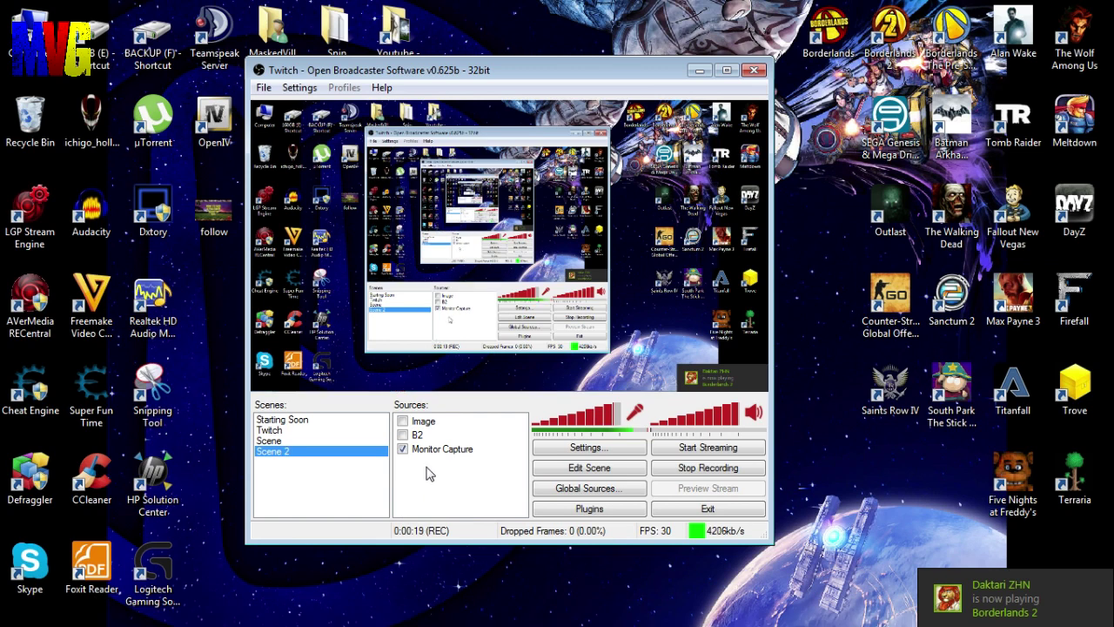
right_click(427, 467)
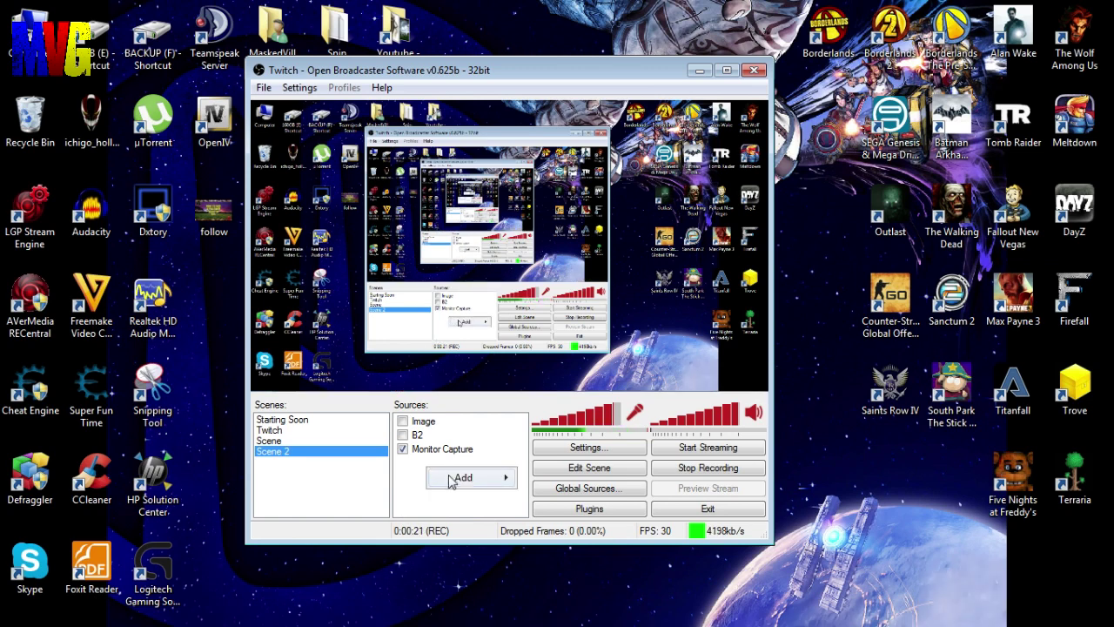
mouse_move(466, 477)
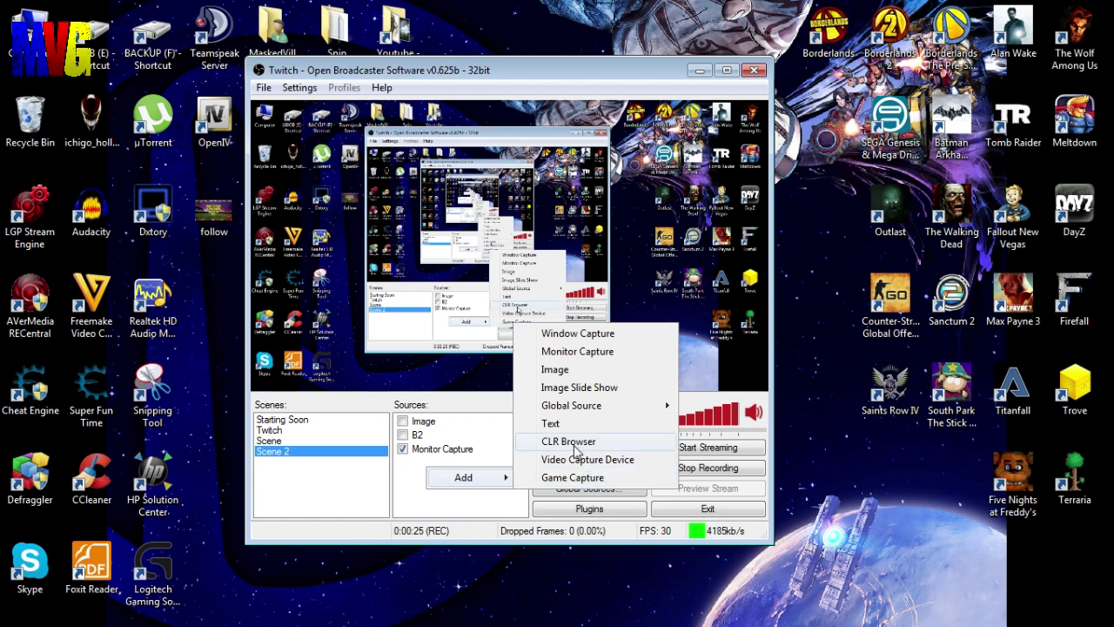
click(568, 442)
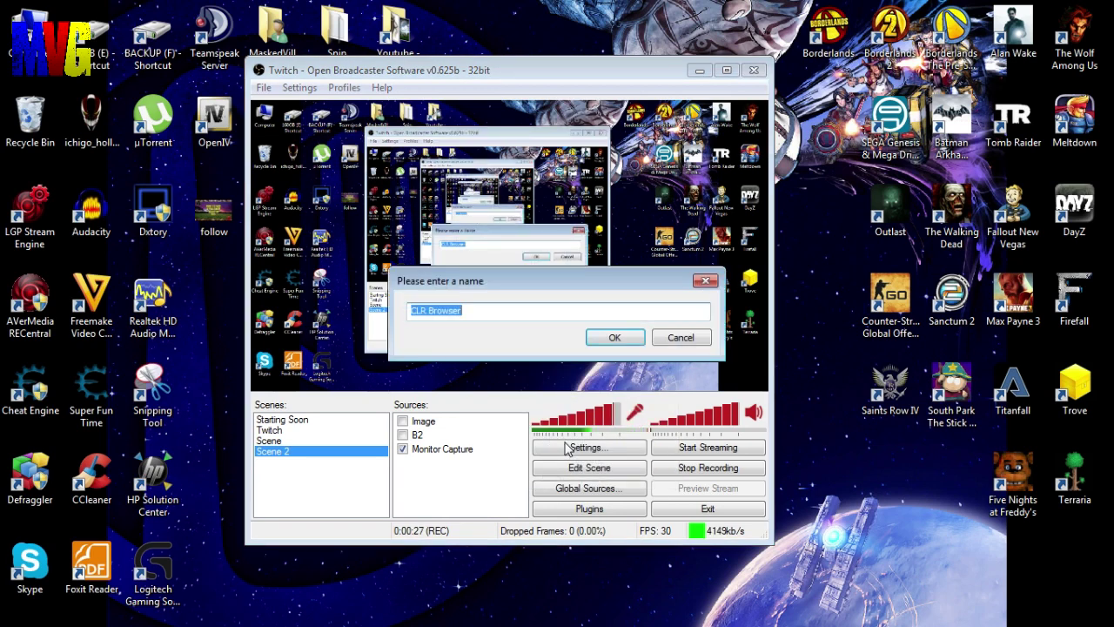
text(Foll)
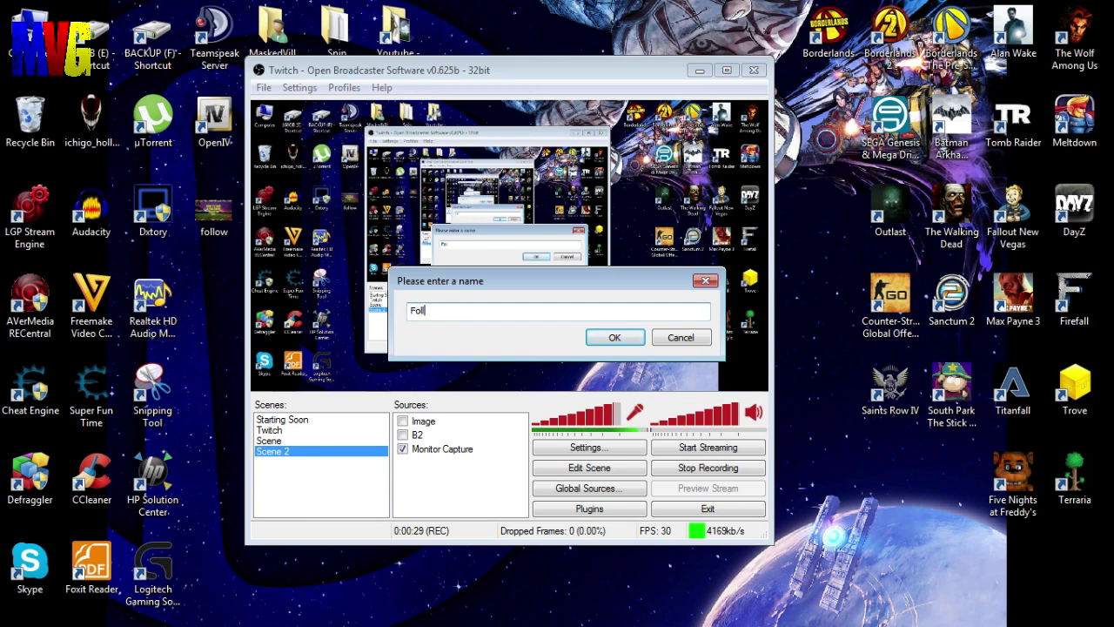
text(ower A)
text(lert)
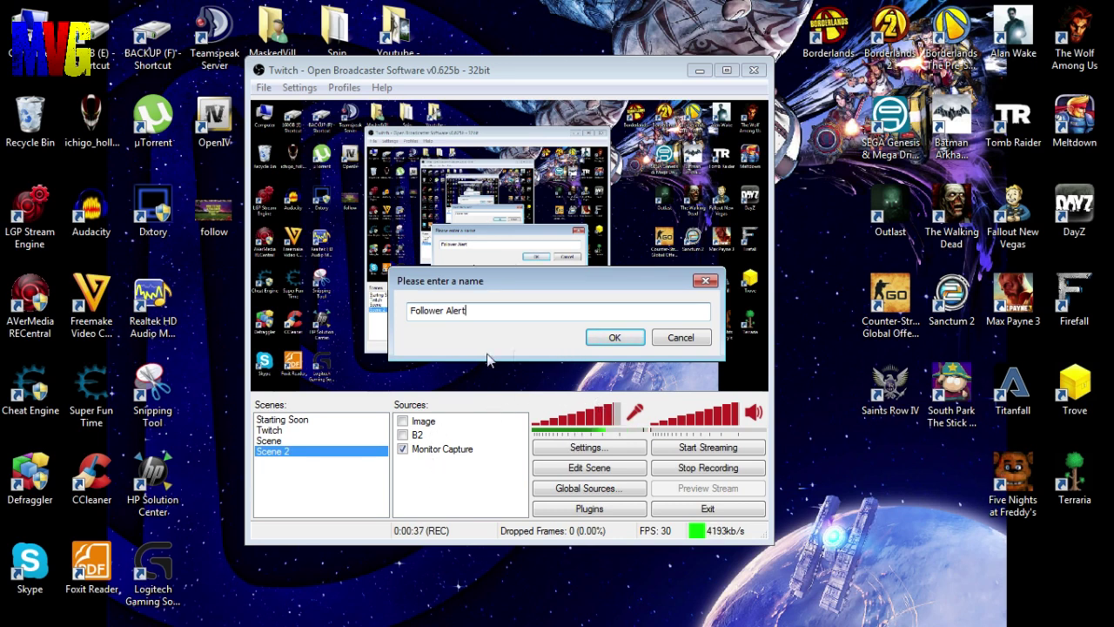
click(601, 342)
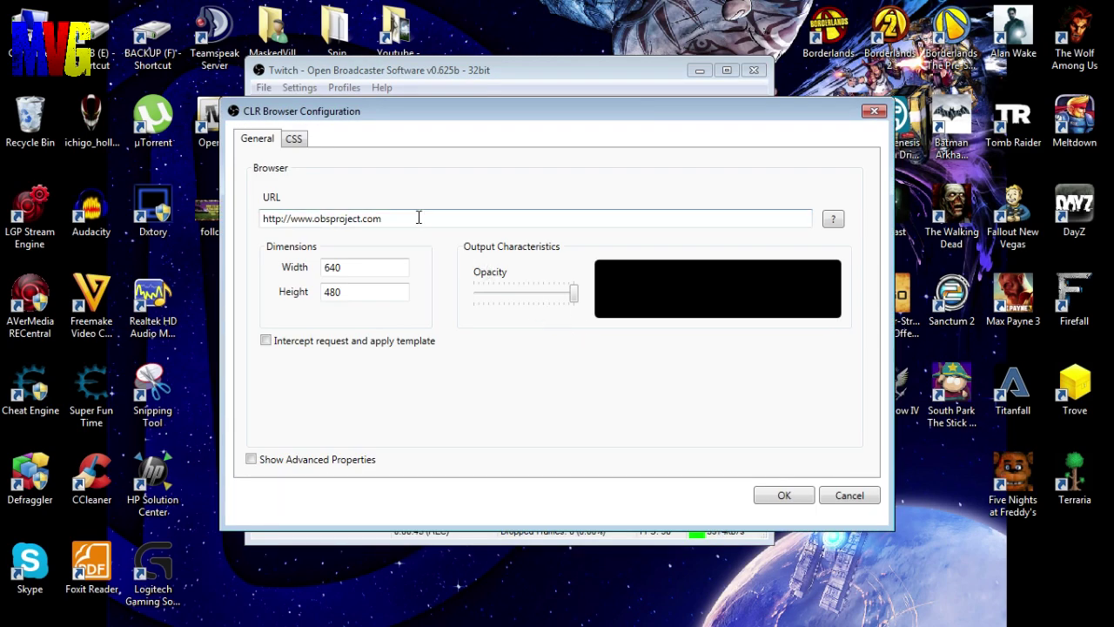
Replace the default CLR Browser URL with the pasted NightDev hosted URL and confirm
drag(419, 217, 111, 180)
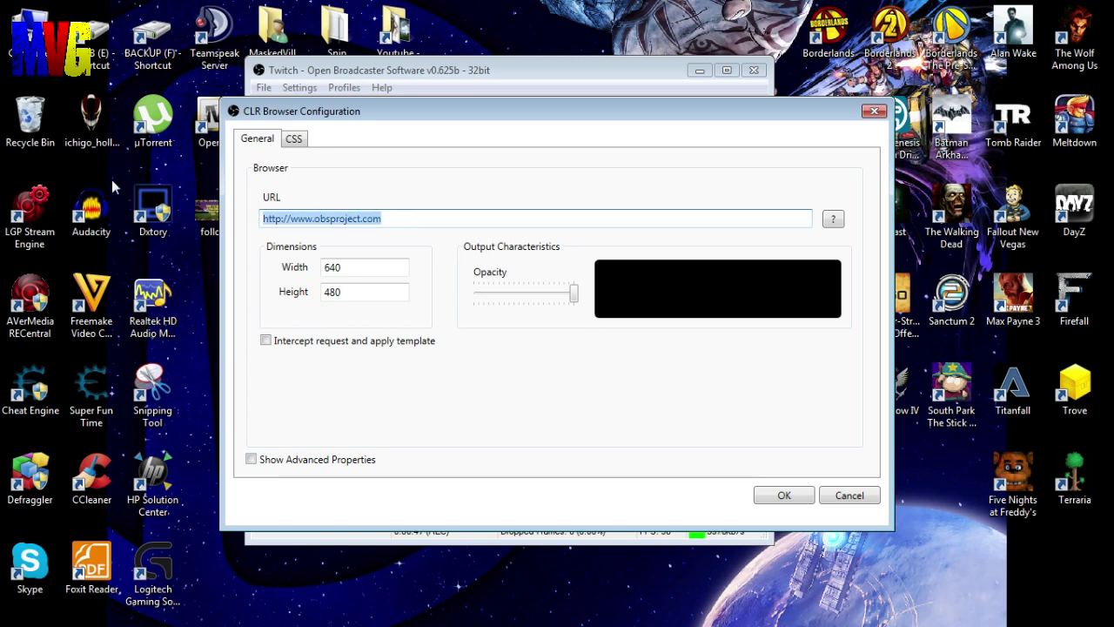
key(ctrl+v)
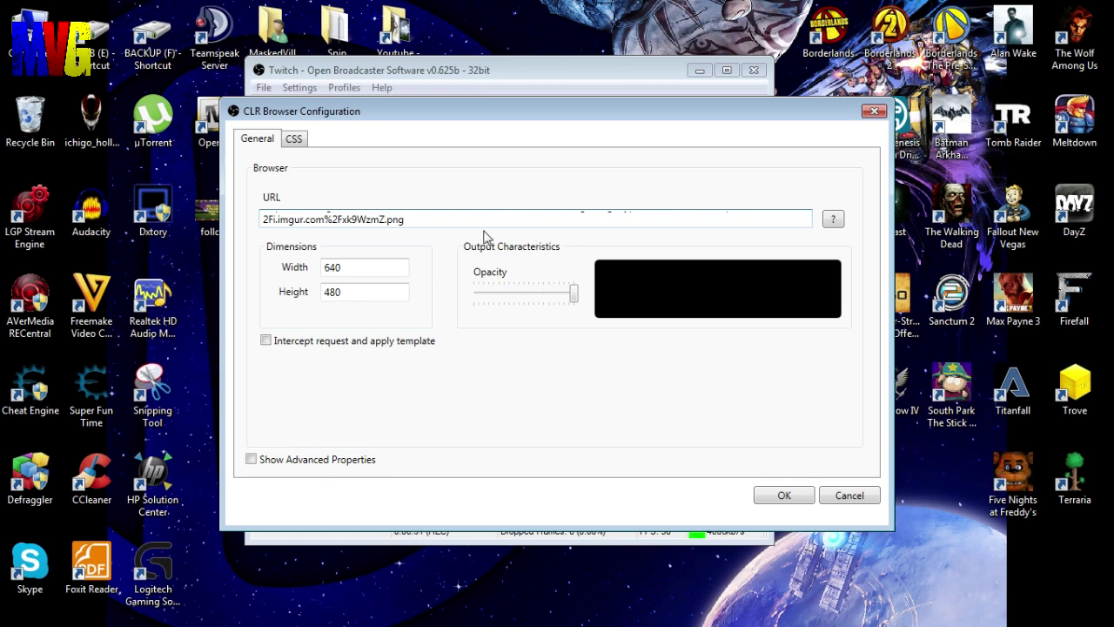
click(792, 503)
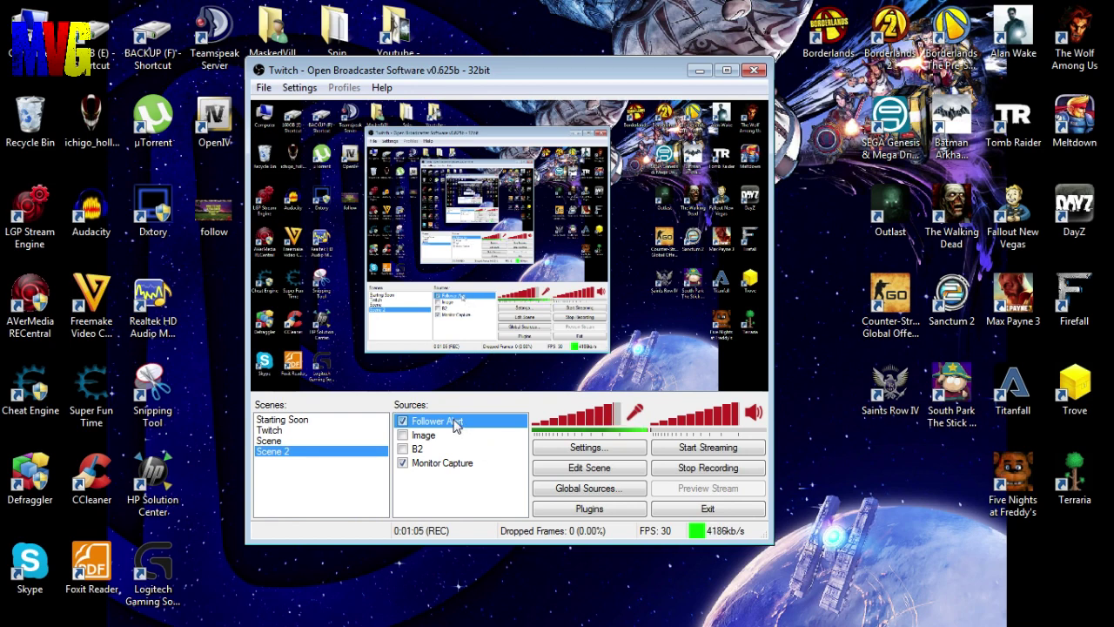
In Follower Alert's properties, append &preview=true to the end of the URL
right_click(457, 424)
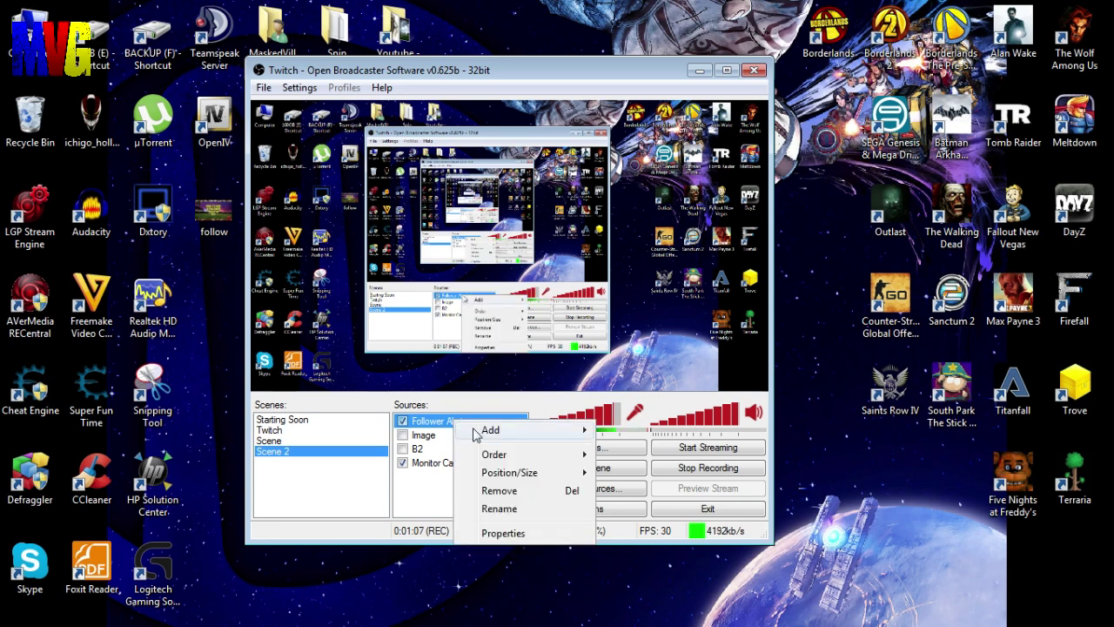
click(518, 533)
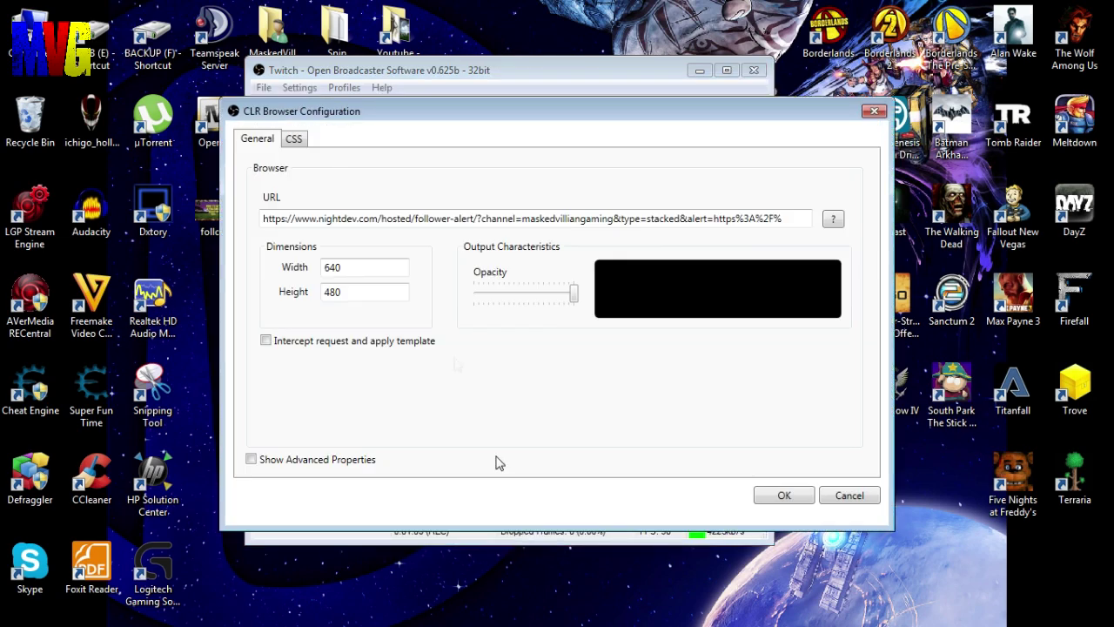
click(727, 218)
key(End)
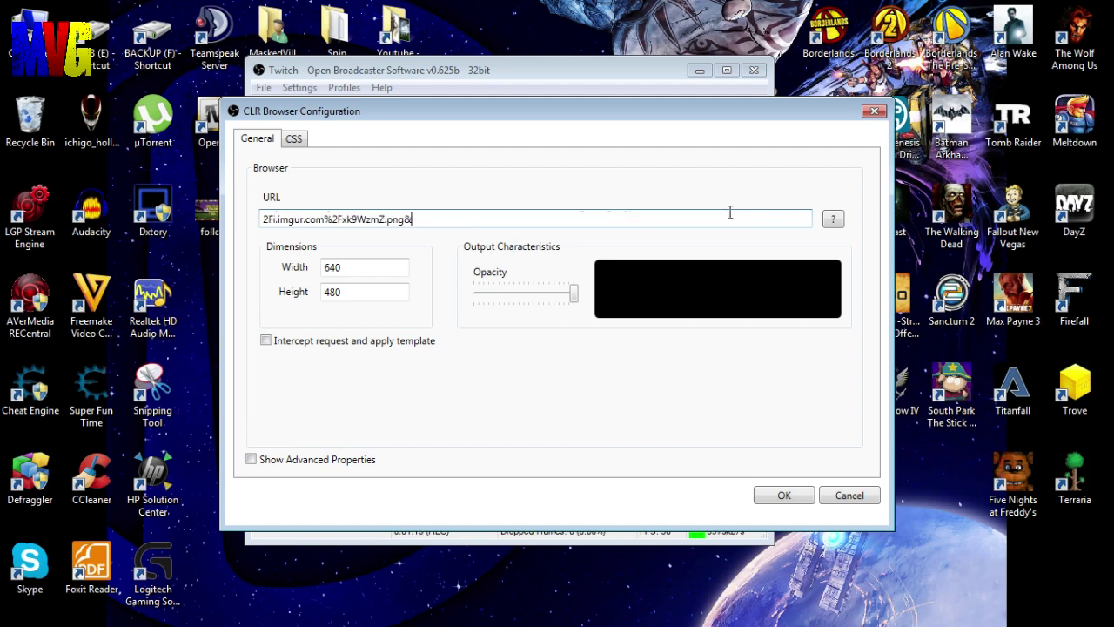
text(re)
text(ue)
Apply the preview URL, enable Edit Scene, and toggle Follower Alert off and on to replay the test alert
click(785, 495)
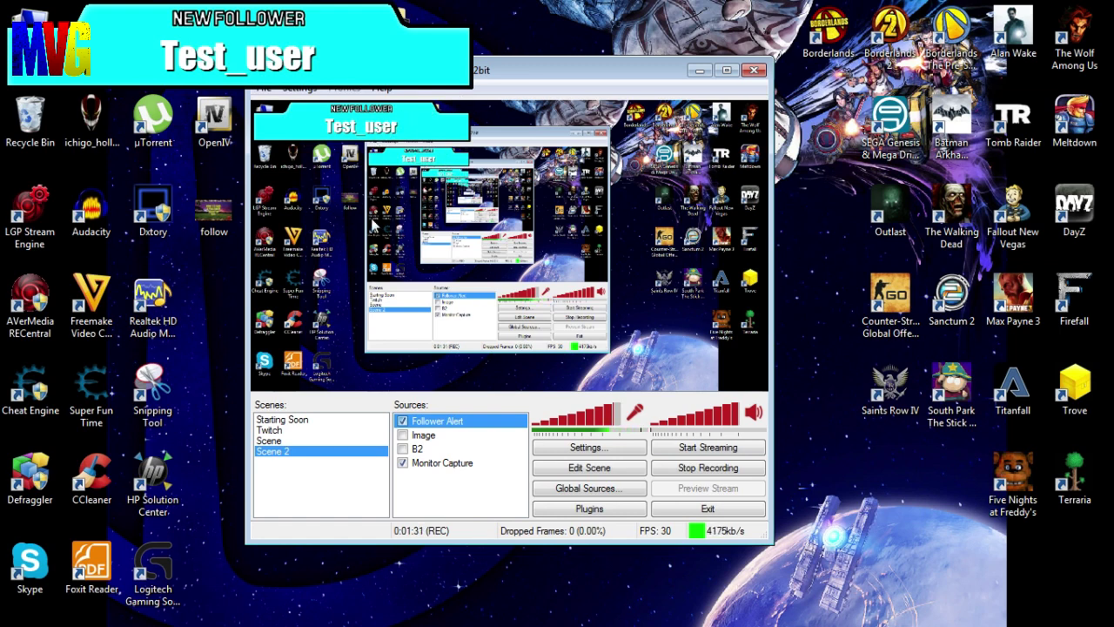
click(612, 471)
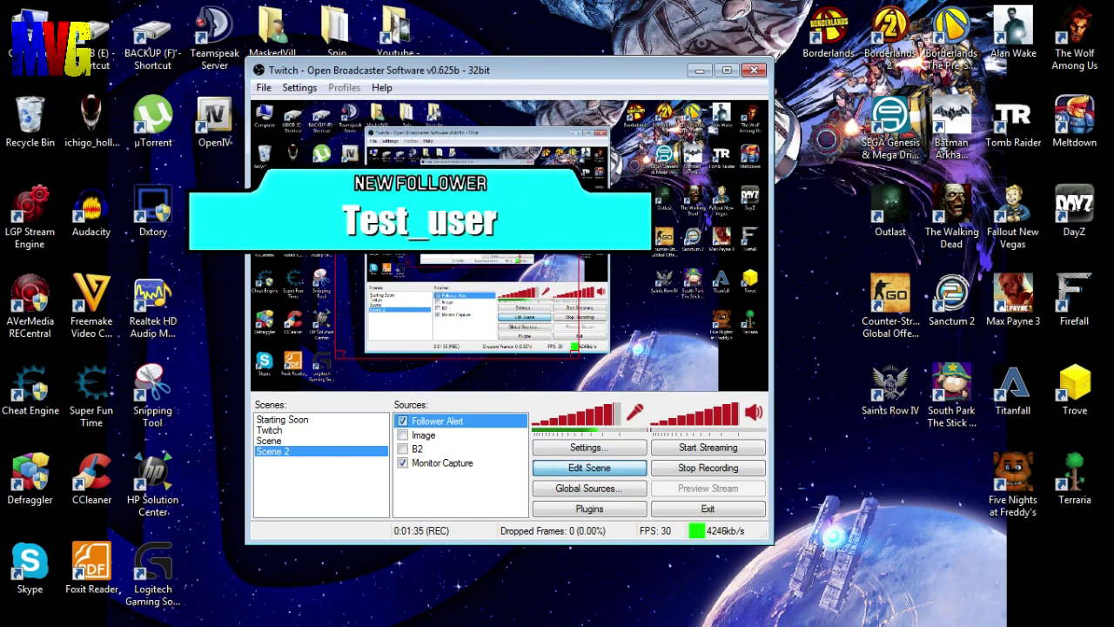
click(403, 422)
click(402, 422)
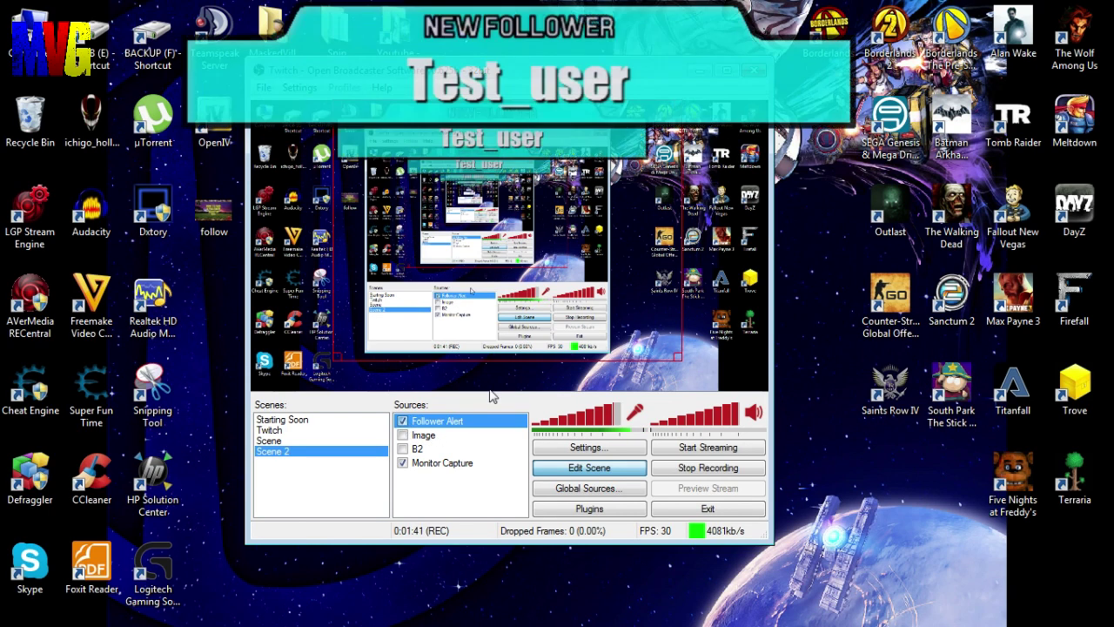